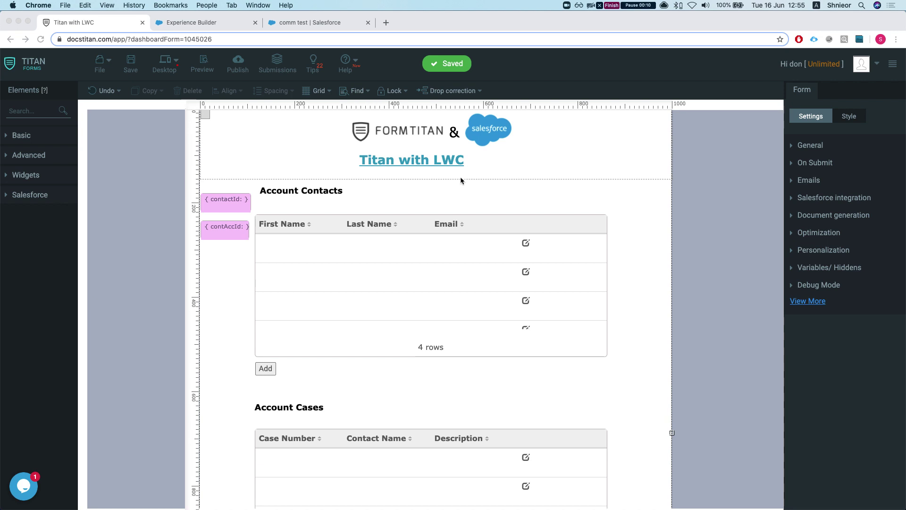
# Scroll through the 'Titan with LWC' form canvas with its Account Contacts and Account Cases tables
pyautogui.scroll(-3, 444, 217)
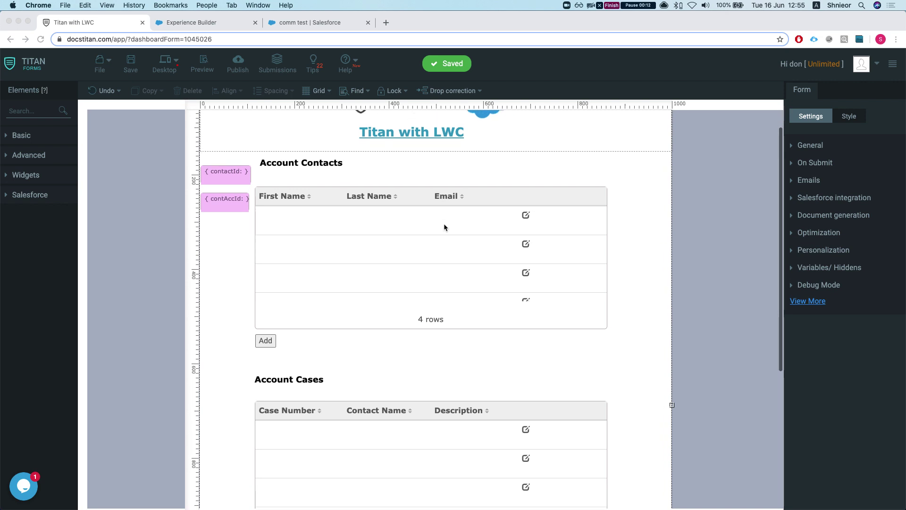
pyautogui.scroll(-1, 444, 224)
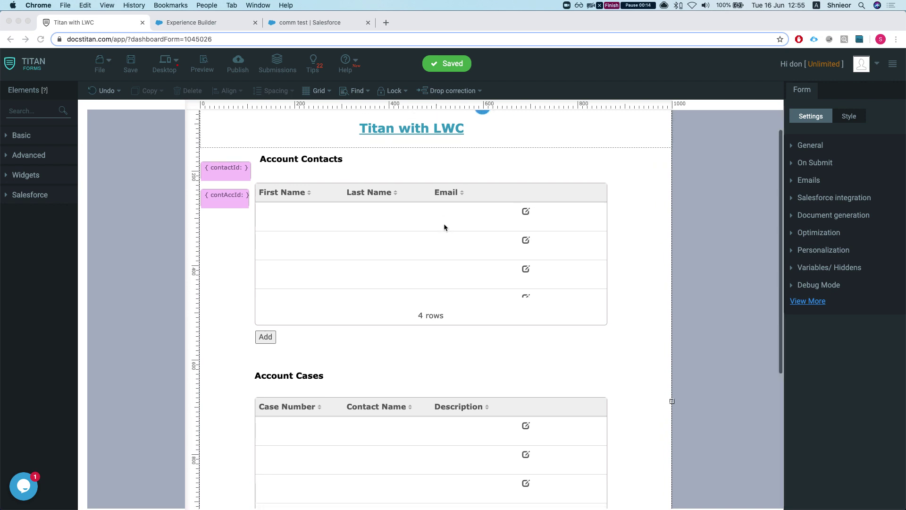
pyautogui.click(224, 162)
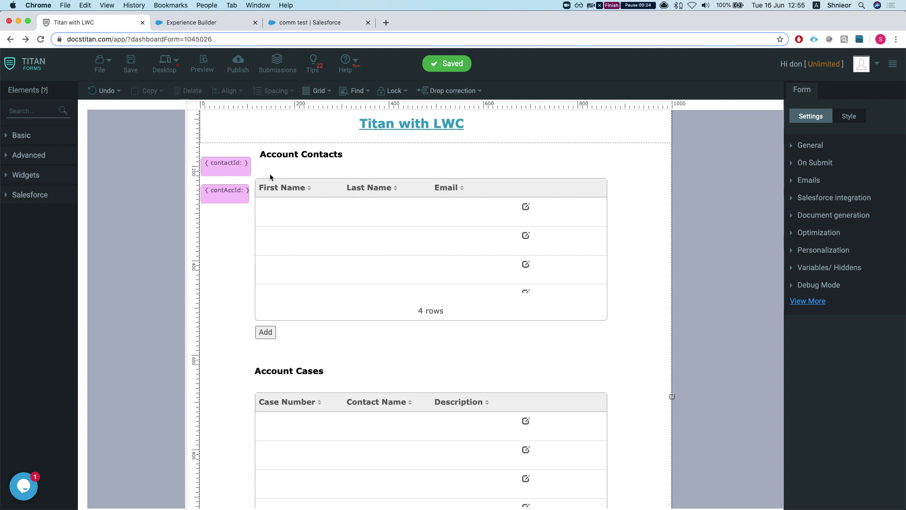
pyautogui.scroll(-3, 272, 184)
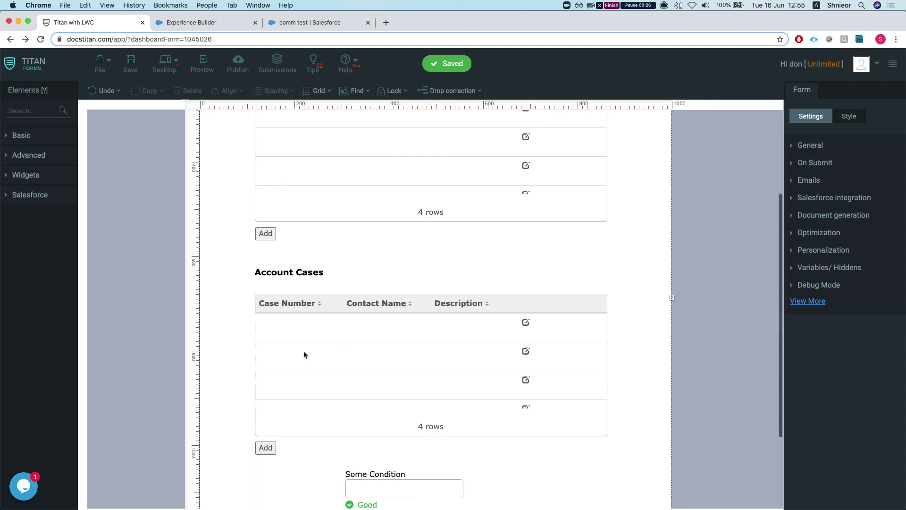
pyautogui.scroll(3, 318, 322)
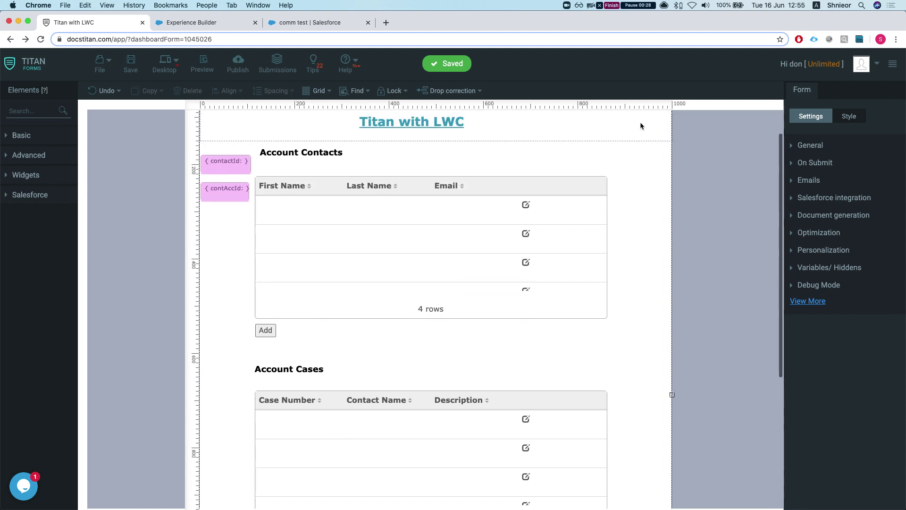
pyautogui.scroll(1, 640, 126)
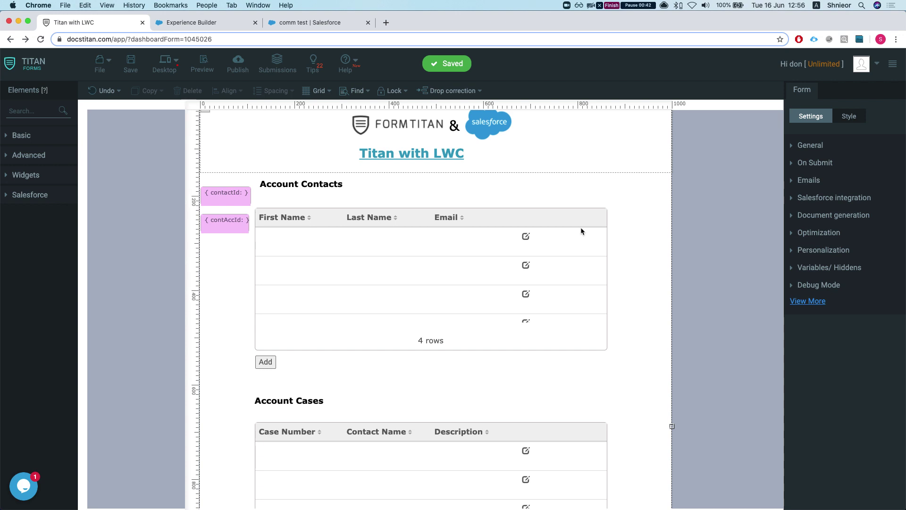
pyautogui.click(819, 198)
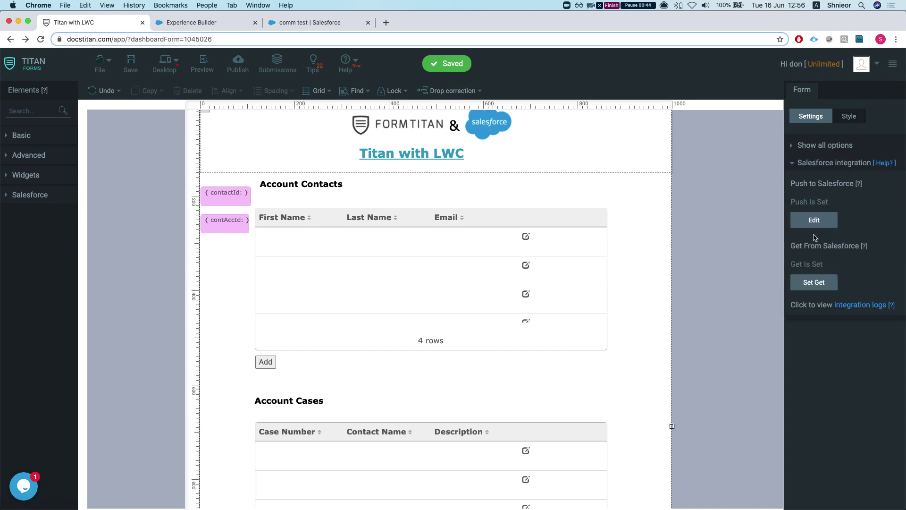
pyautogui.click(811, 288)
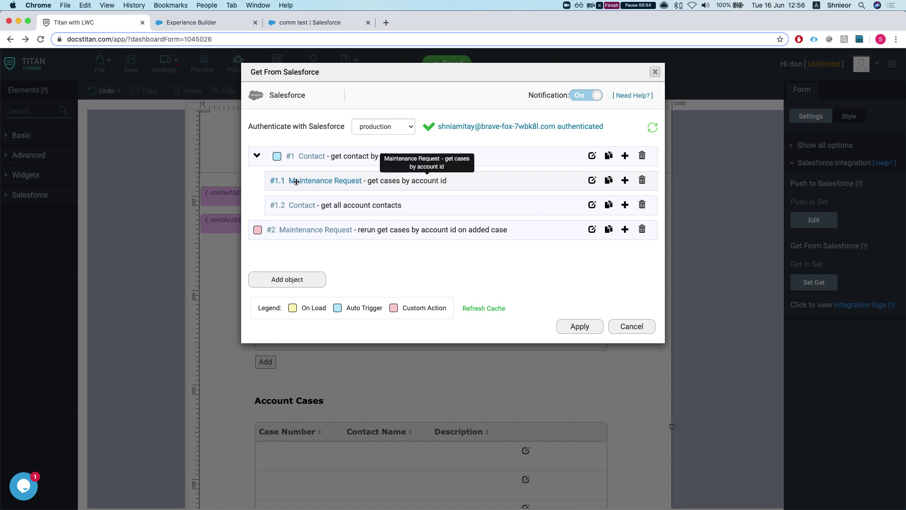
pyautogui.click(592, 179)
pyautogui.click(289, 155)
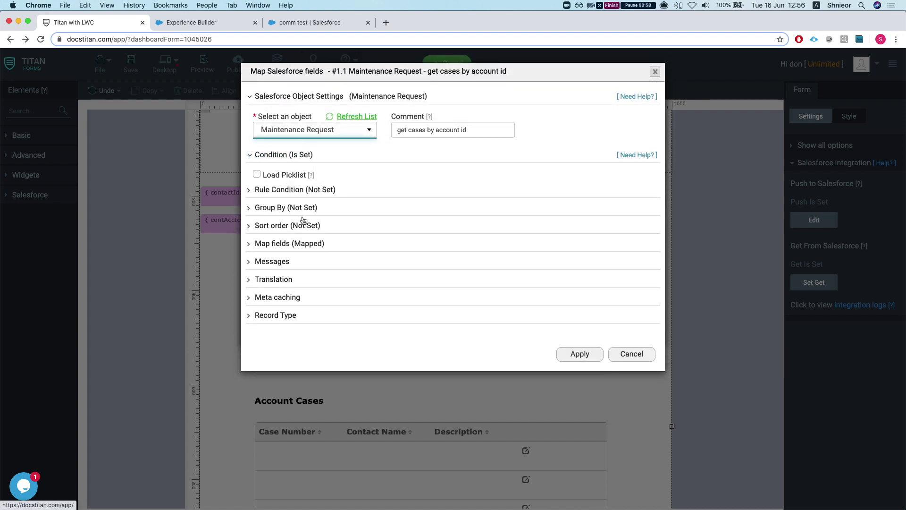
pyautogui.click(300, 220)
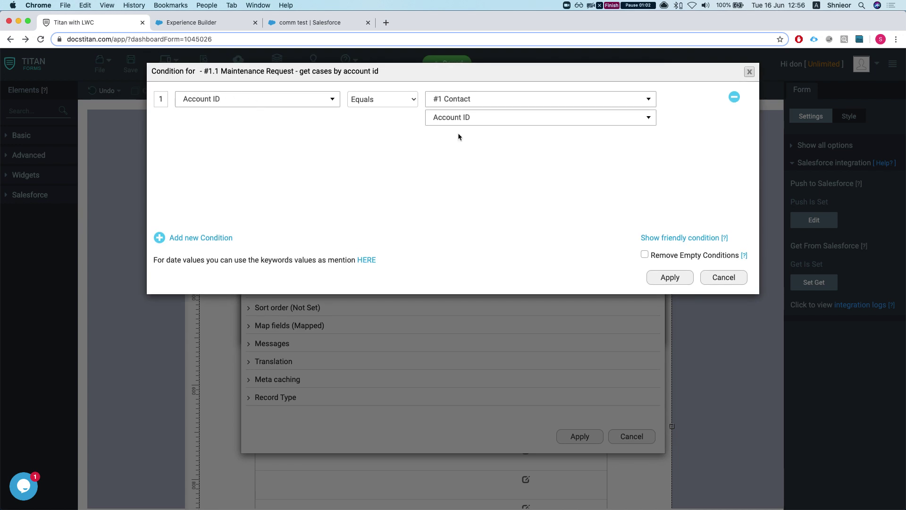
pyautogui.click(739, 283)
pyautogui.click(631, 436)
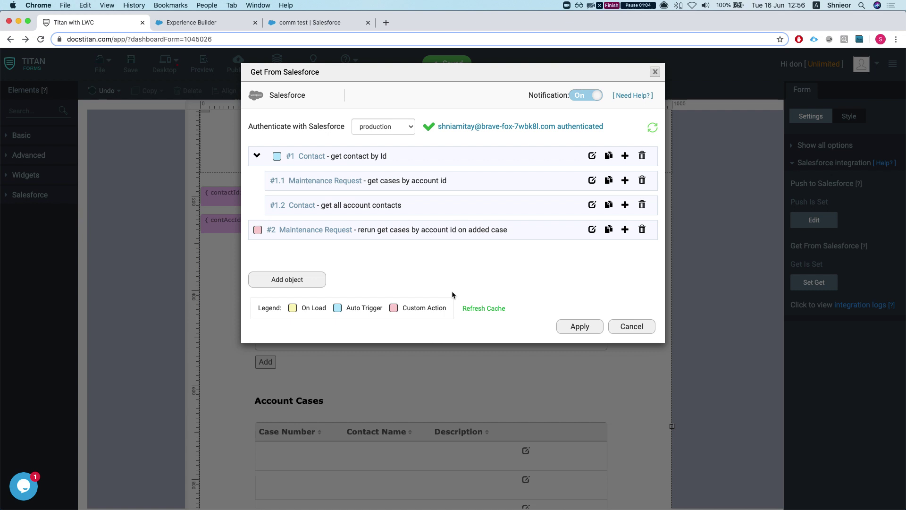
pyautogui.click(592, 205)
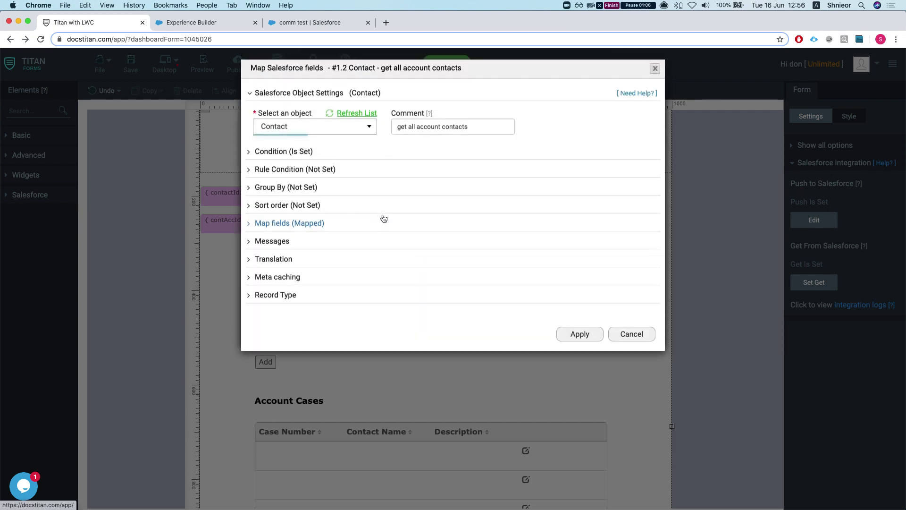
pyautogui.click(266, 155)
pyautogui.click(302, 222)
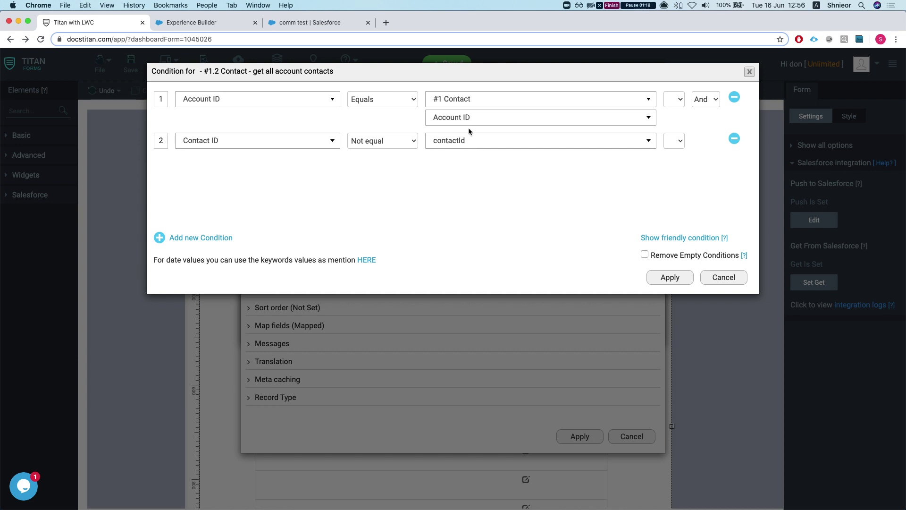
pyautogui.click(729, 277)
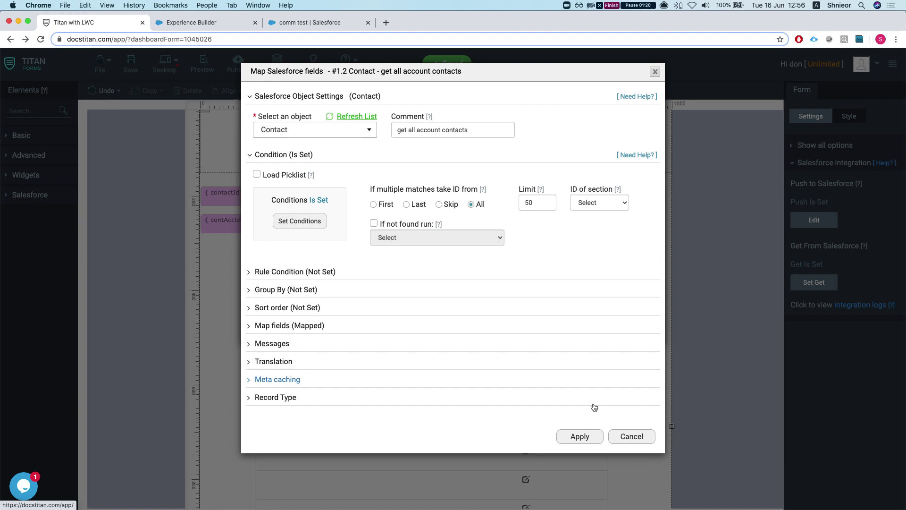
pyautogui.click(636, 436)
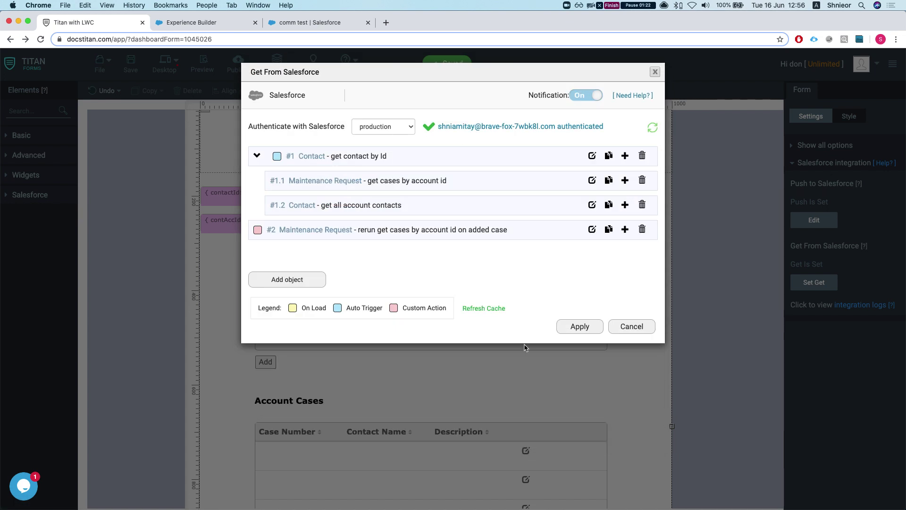
pyautogui.click(628, 322)
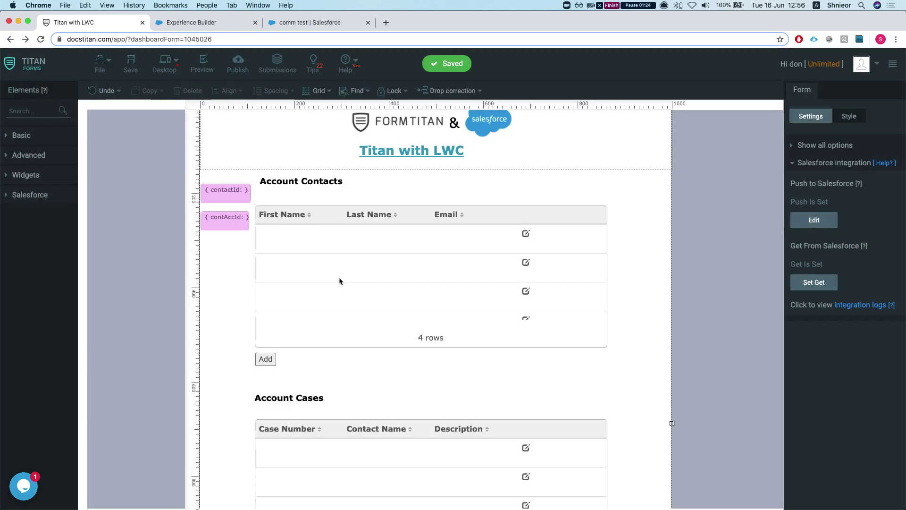
pyautogui.scroll(-3, 339, 277)
pyautogui.scroll(-8, 339, 280)
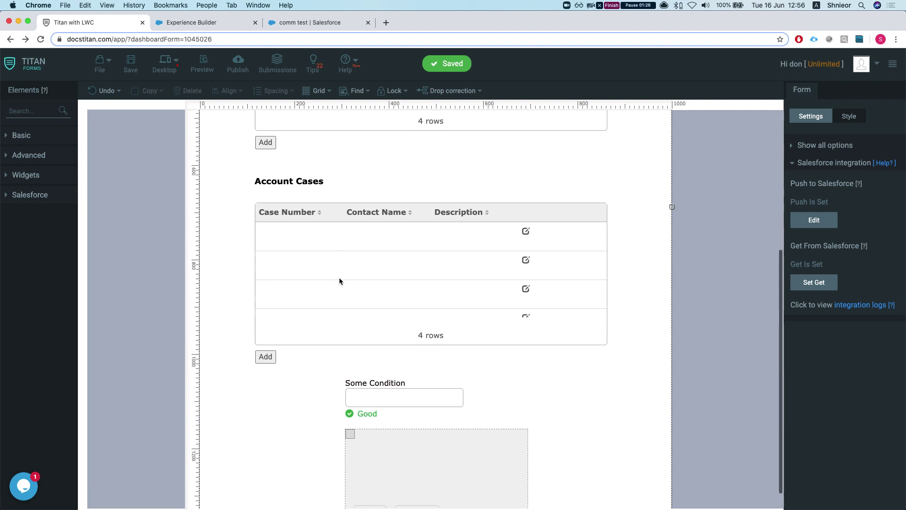
pyautogui.click(372, 377)
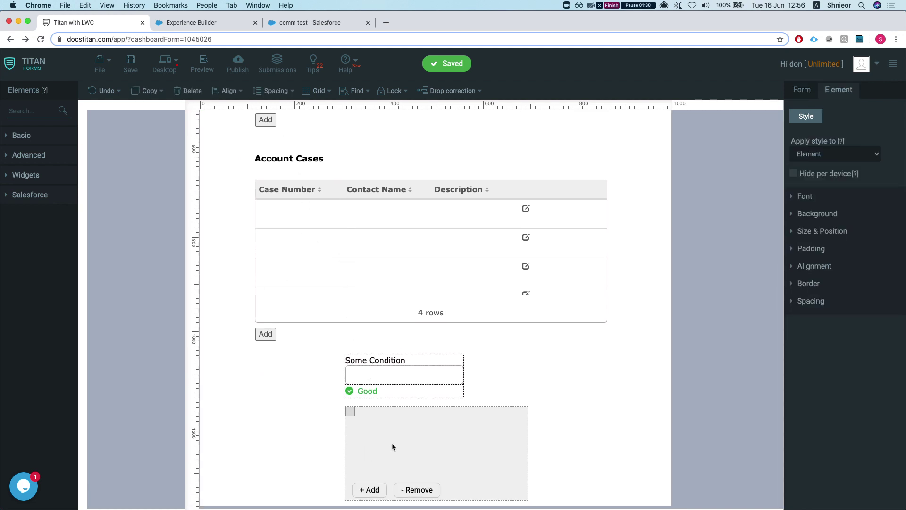
pyautogui.click(377, 424)
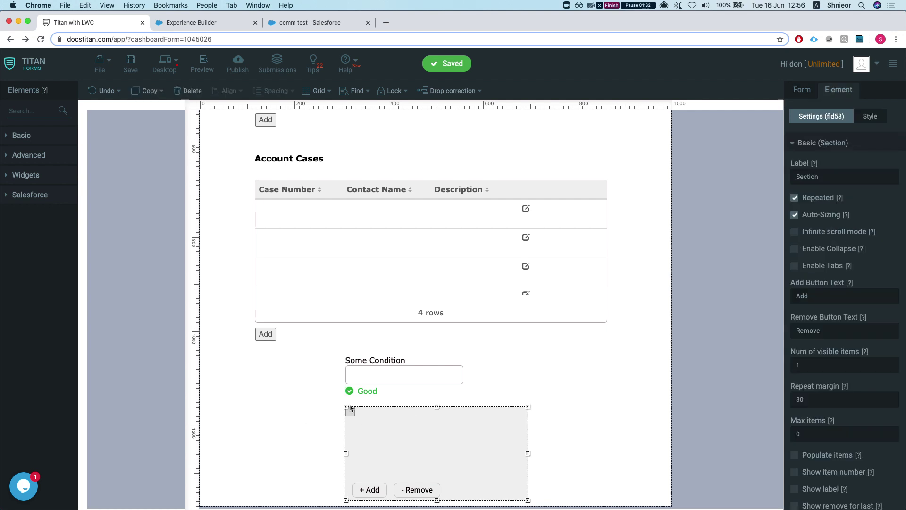
pyautogui.click(319, 407)
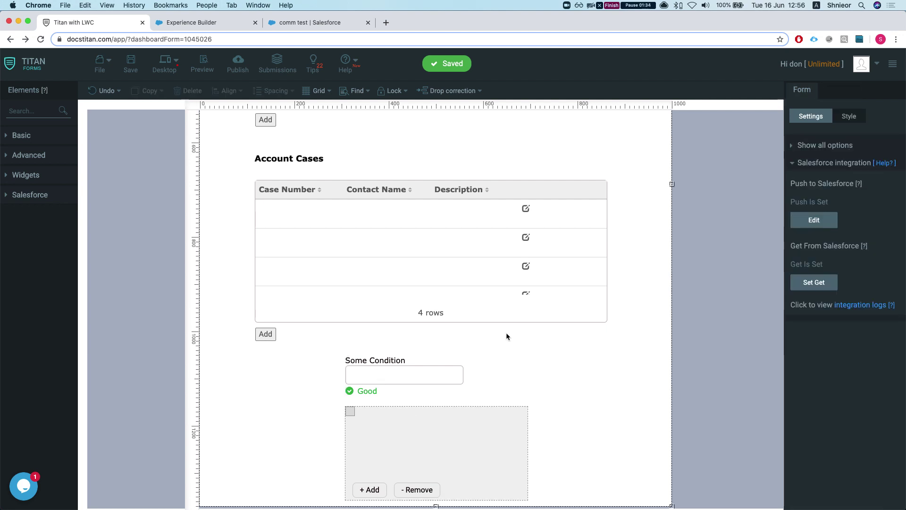
pyautogui.click(498, 408)
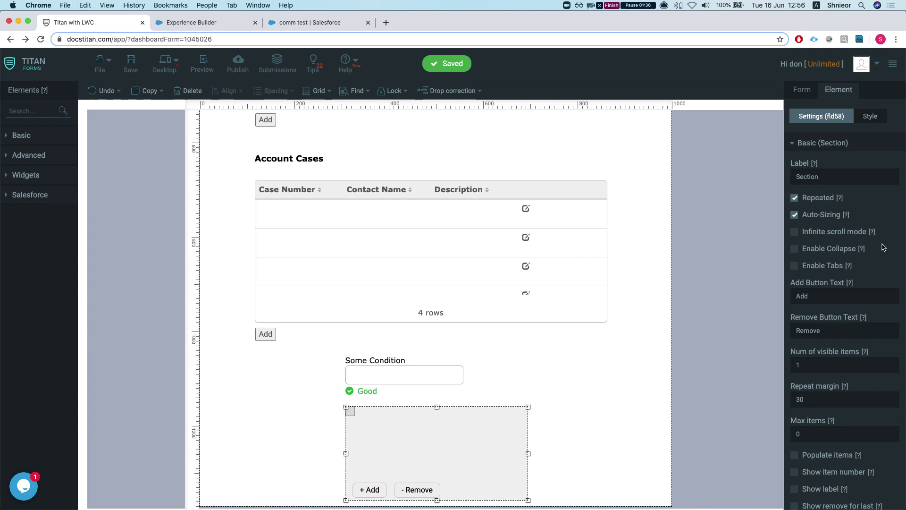
pyautogui.click(569, 352)
pyautogui.click(826, 170)
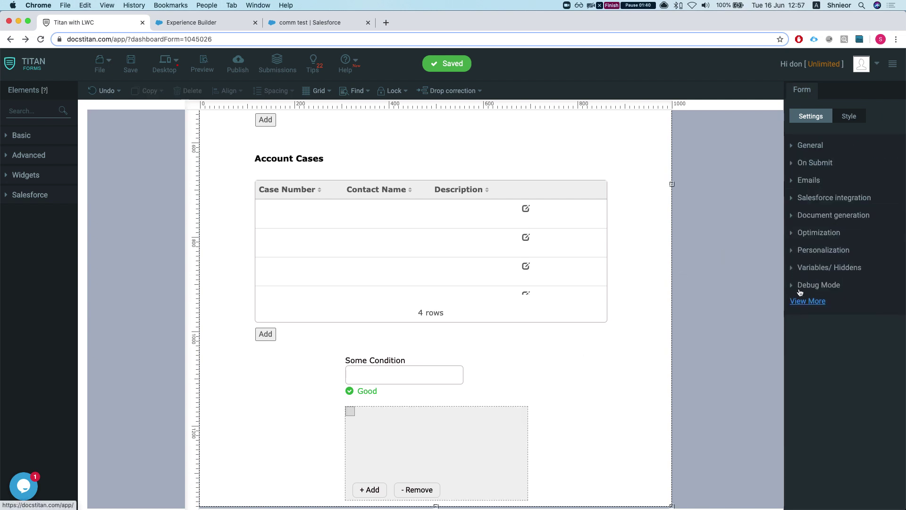
# Show all form setting categories, expand Limits and enable the SF LWC option
pyautogui.click(805, 301)
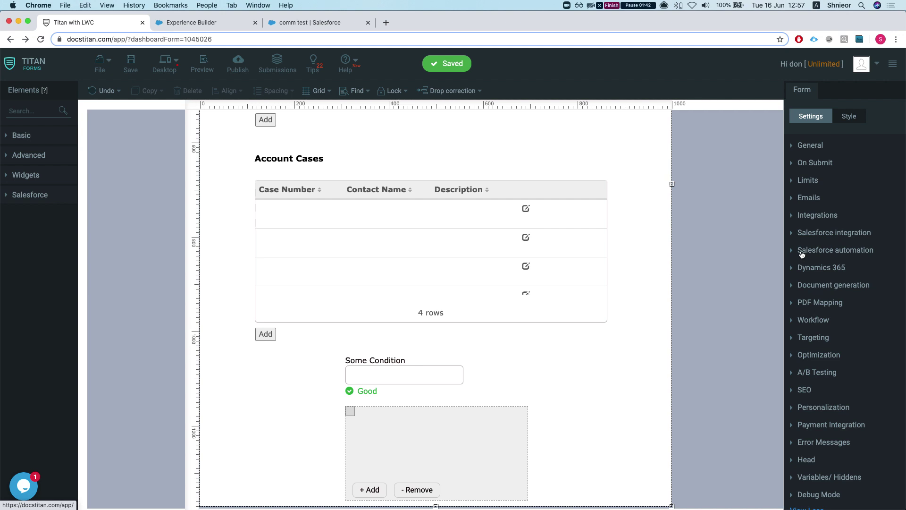
pyautogui.scroll(-1, 798, 285)
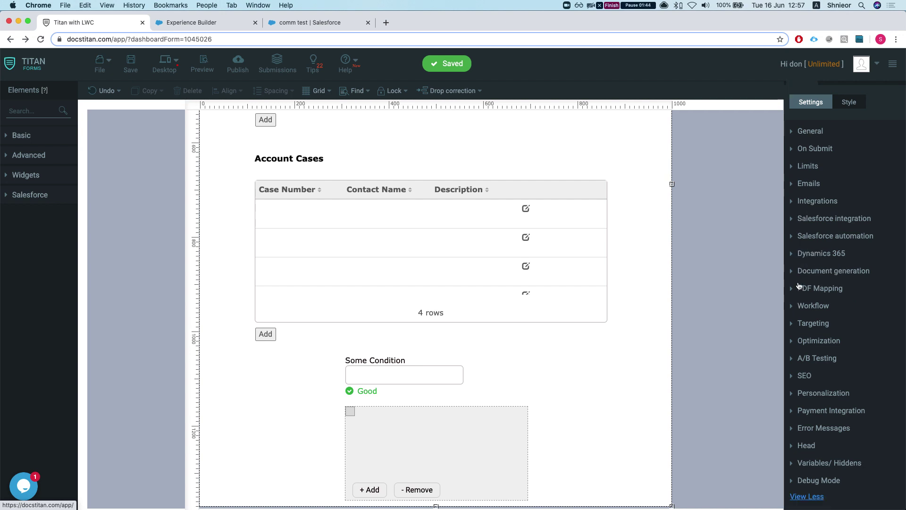
pyautogui.click(803, 183)
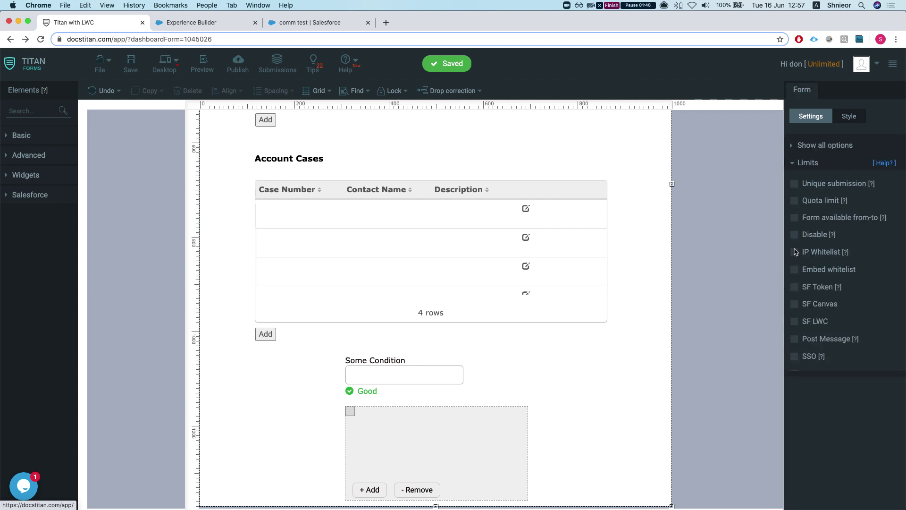
pyautogui.click(795, 321)
# Configure SF LWC with contactId (fld47) as the record field and Use Salesforce session, then apply
pyautogui.click(821, 356)
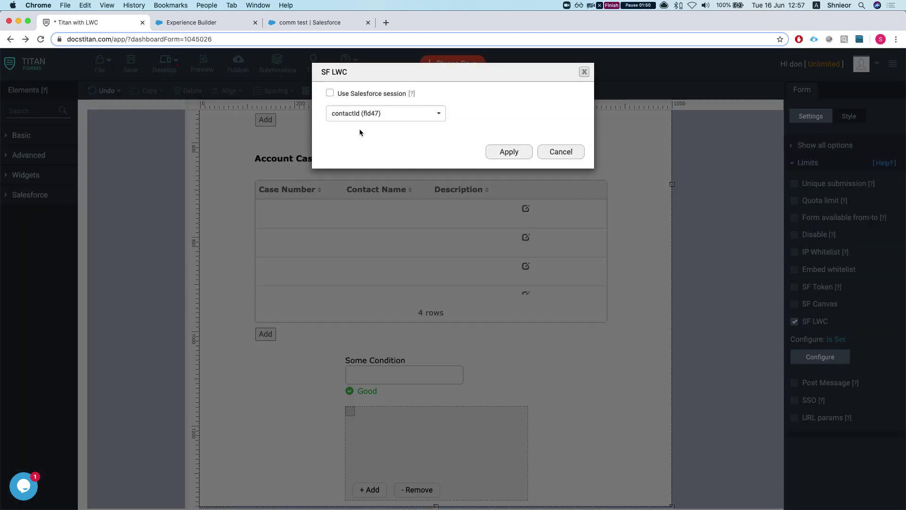
pyautogui.click(368, 114)
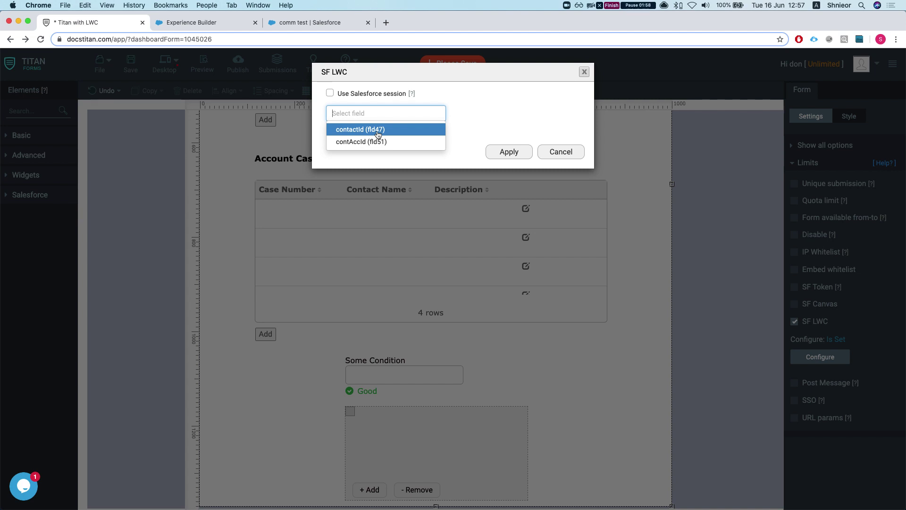
pyautogui.click(378, 131)
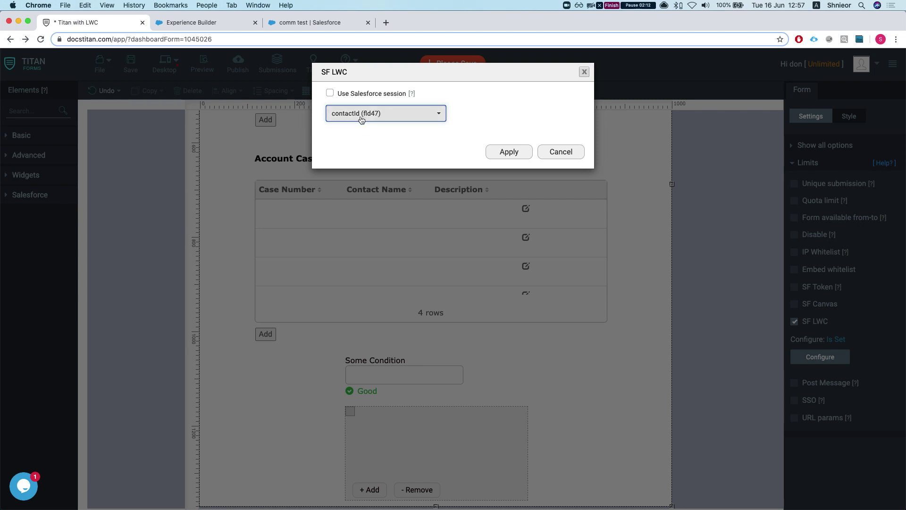
pyautogui.click(330, 93)
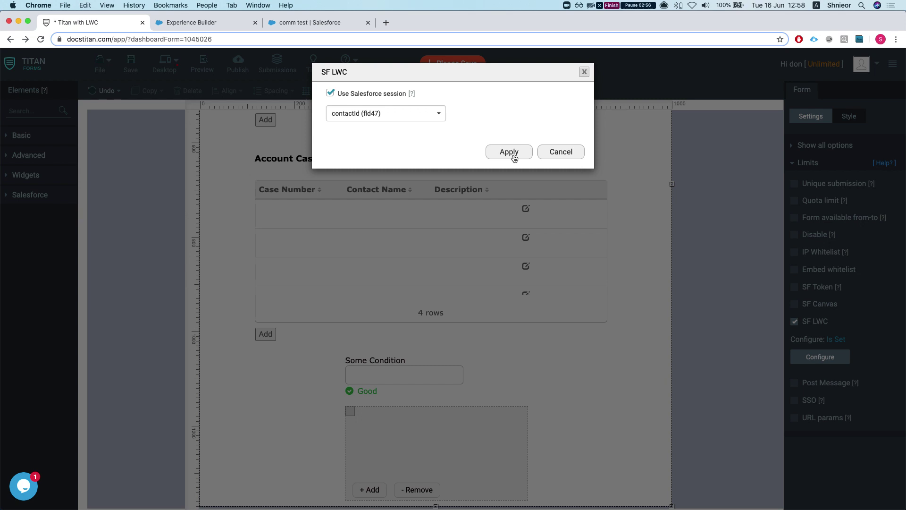
pyautogui.click(509, 152)
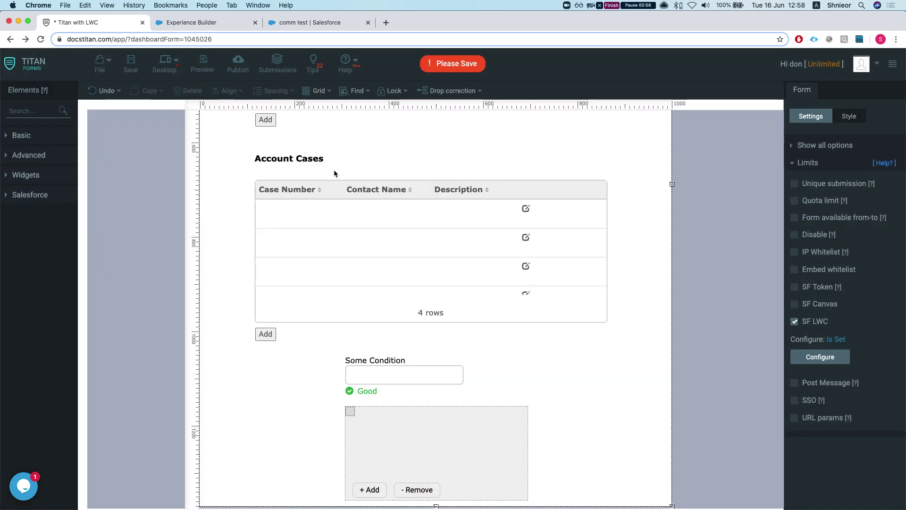
# Save the form and dismiss the Publish form dialog
pyautogui.scroll(4, 333, 169)
pyautogui.click(131, 67)
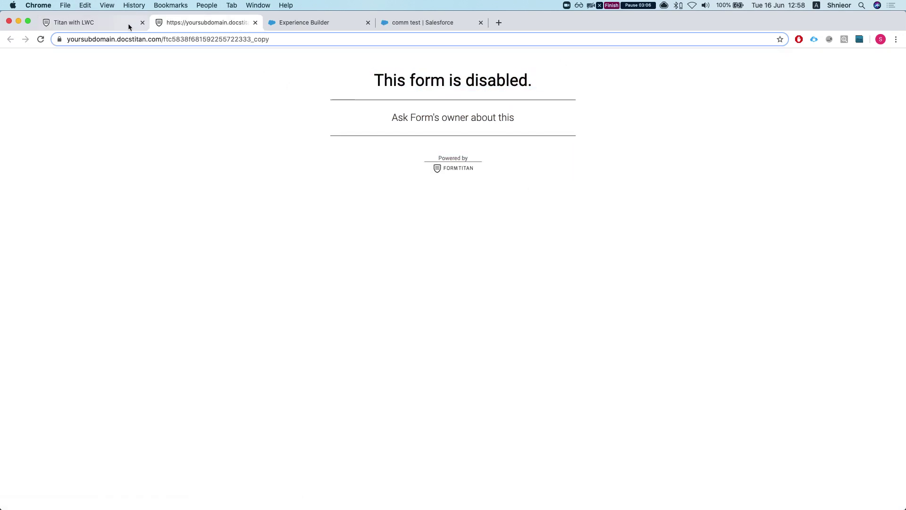
pyautogui.moveTo(128, 26); pyautogui.dragTo(130, 28)
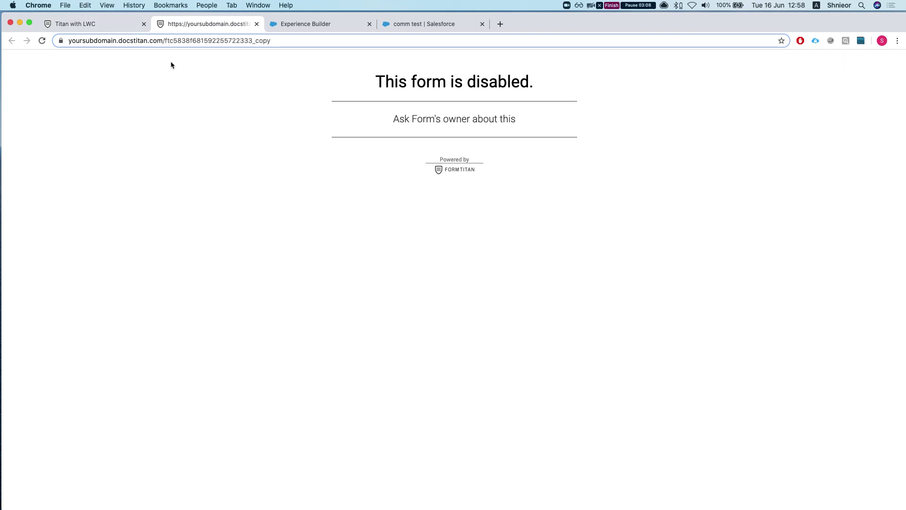
pyautogui.click(100, 26)
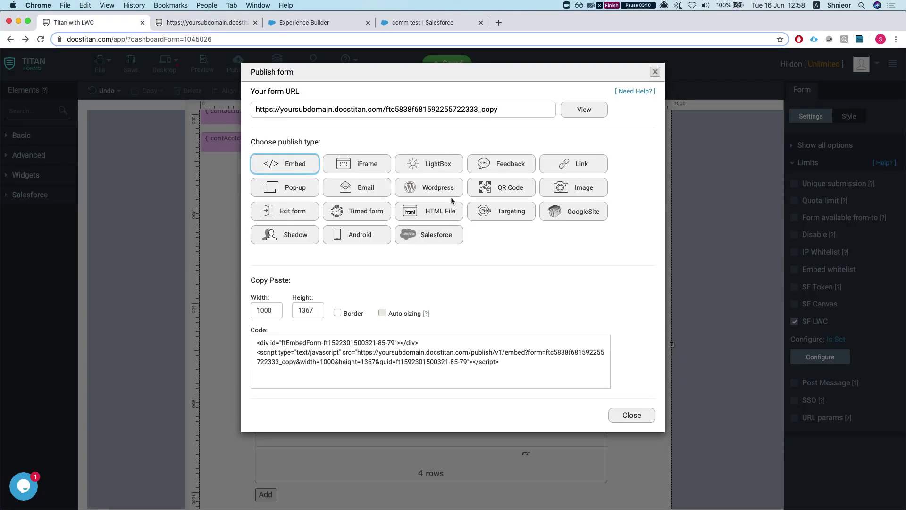
pyautogui.click(655, 72)
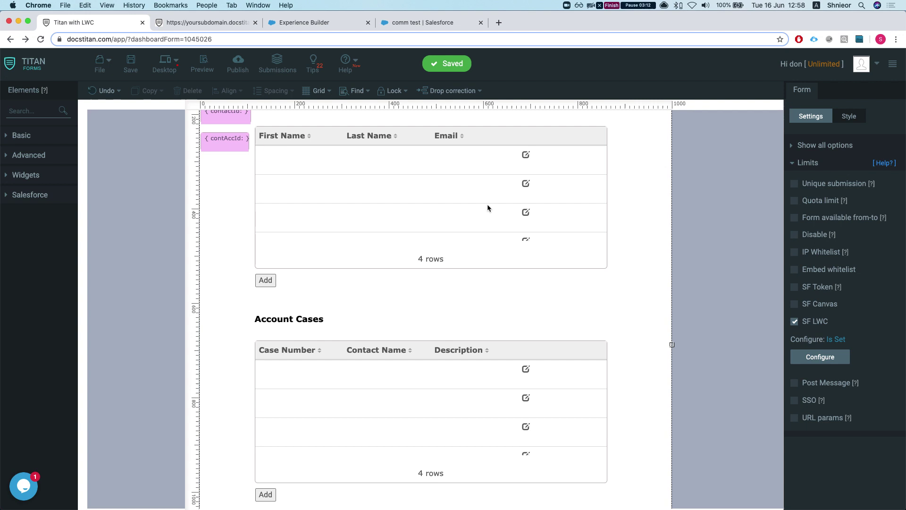
# Close the browser tab showing the disabled-form page
pyautogui.scroll(-3, 486, 204)
pyautogui.click(222, 23)
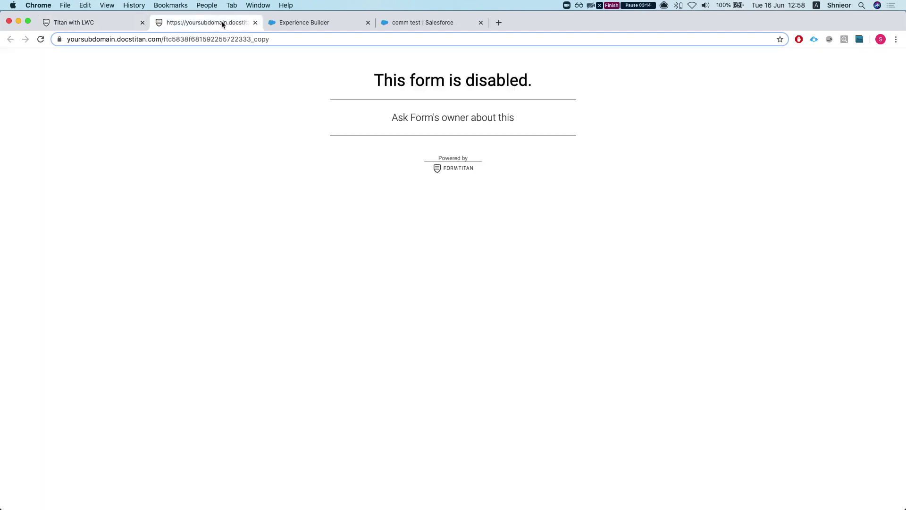
pyautogui.click(255, 23)
pyautogui.scroll(2, 237, 153)
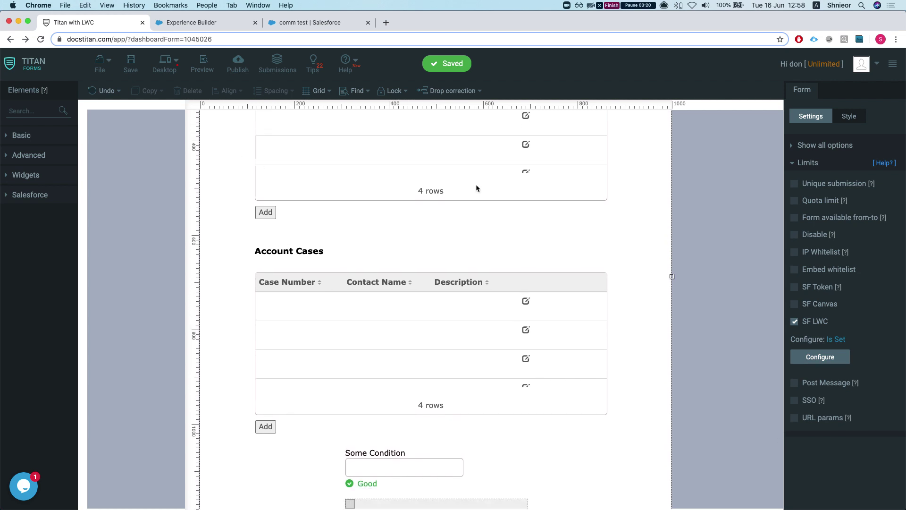
# In Experience Builder, drag the titanLWC component to the bottom of the Contact Detail page
pyautogui.click(234, 27)
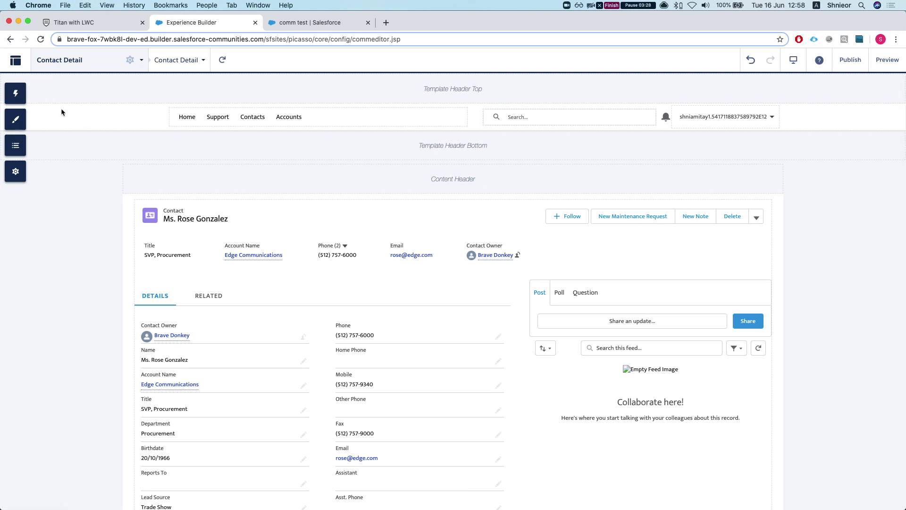
pyautogui.click(15, 92)
pyautogui.scroll(-10, 86, 243)
pyautogui.scroll(-5, 86, 243)
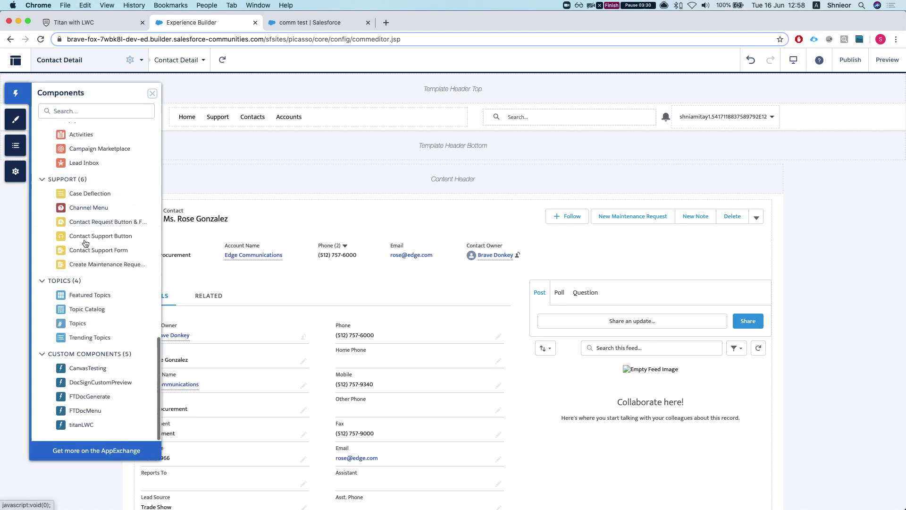
pyautogui.moveTo(68, 427); pyautogui.dragTo(295, 449)
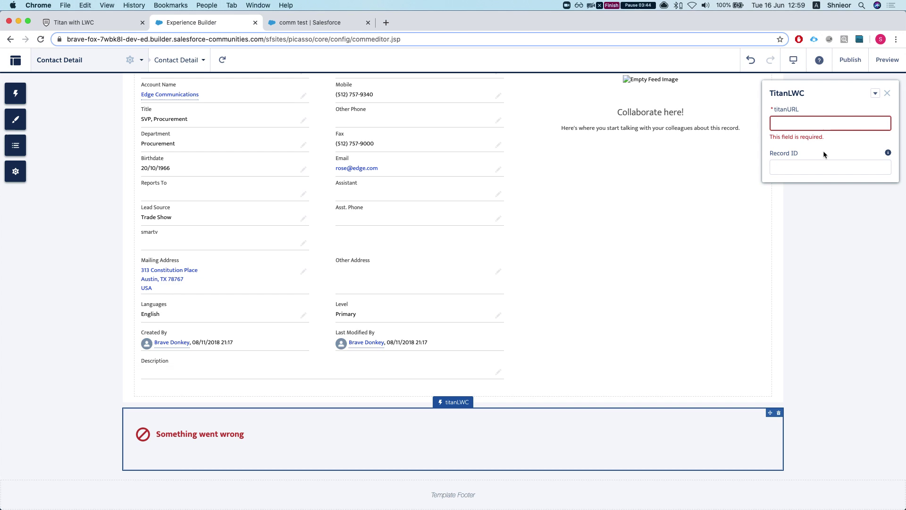
# Set titanLWC's Record ID to {!recordId} and titanURL to the published form URL
pyautogui.moveTo(887, 153)
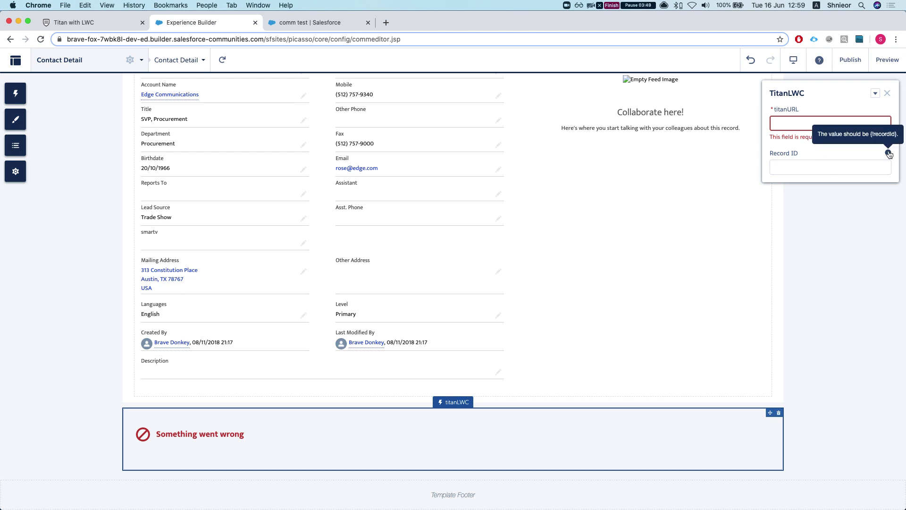
pyautogui.click(853, 164)
pyautogui.press('Down')
pyautogui.press('Return')
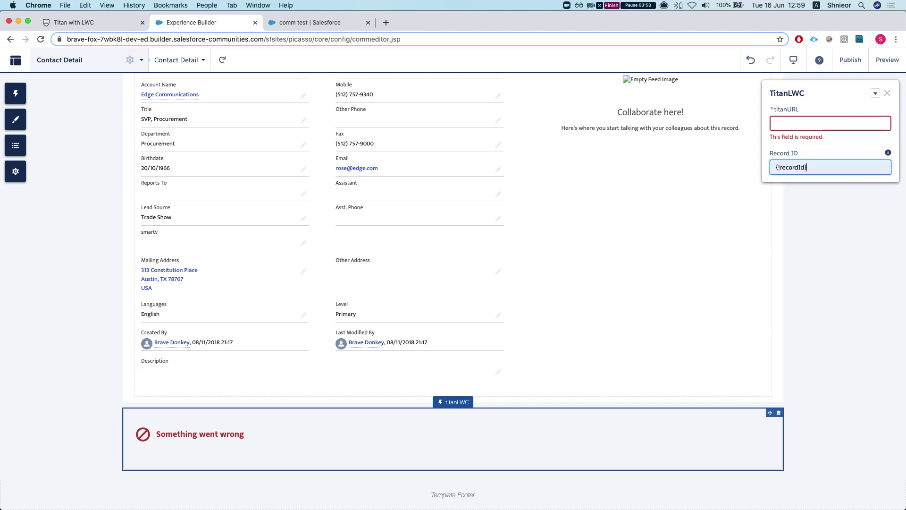
pyautogui.click(814, 121)
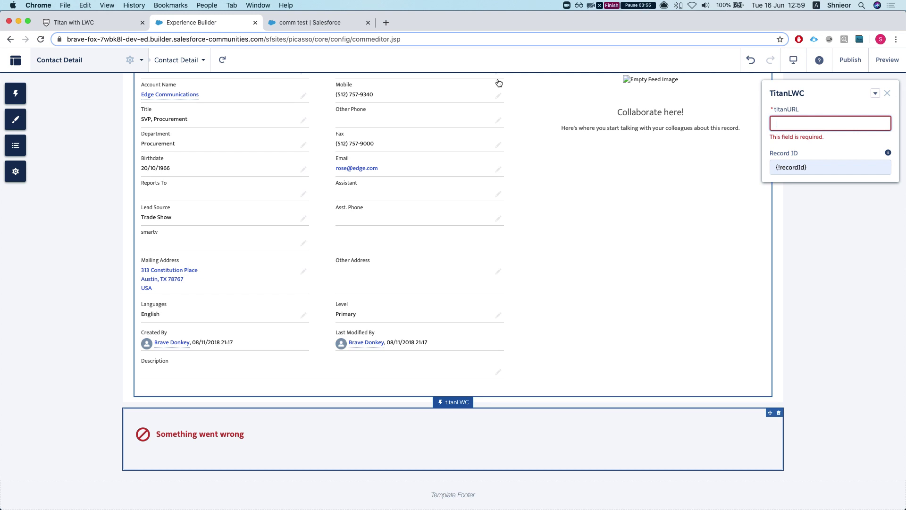
pyautogui.press('super+v')
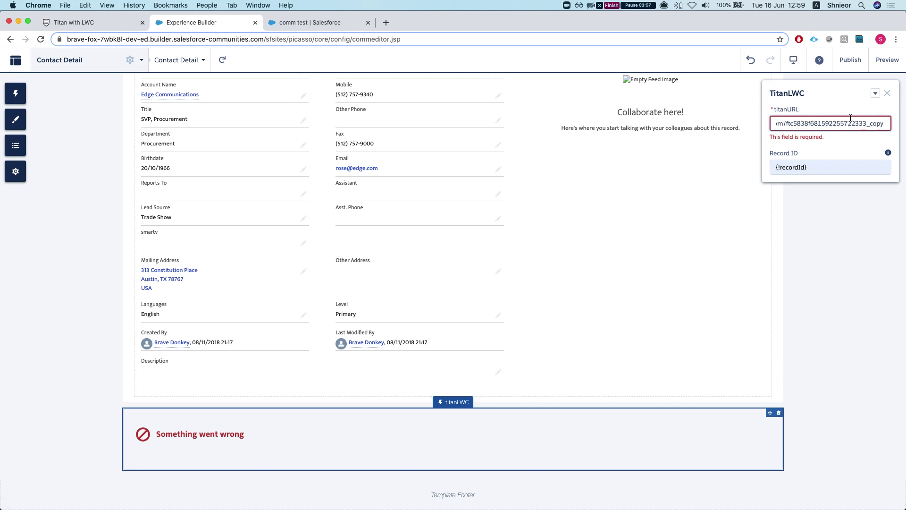
pyautogui.moveTo(850, 117); pyautogui.dragTo(784, 123)
pyautogui.click(808, 123)
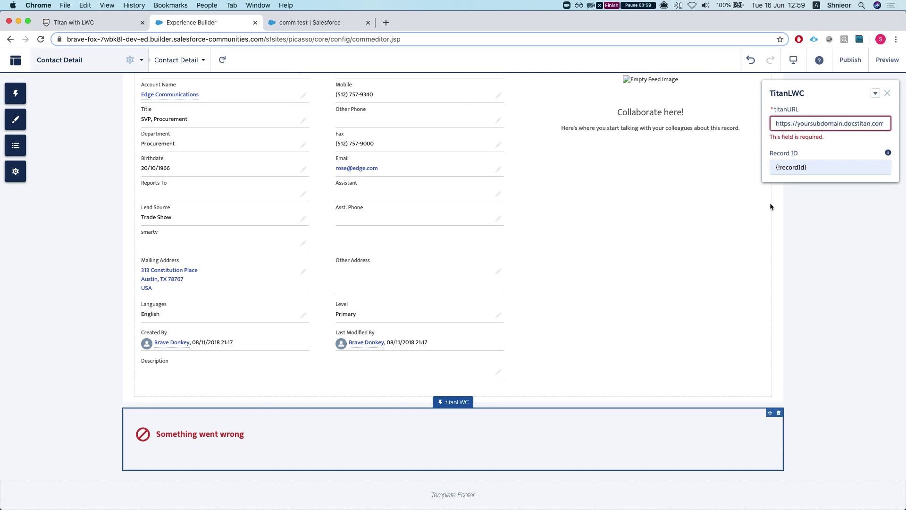
pyautogui.click(812, 211)
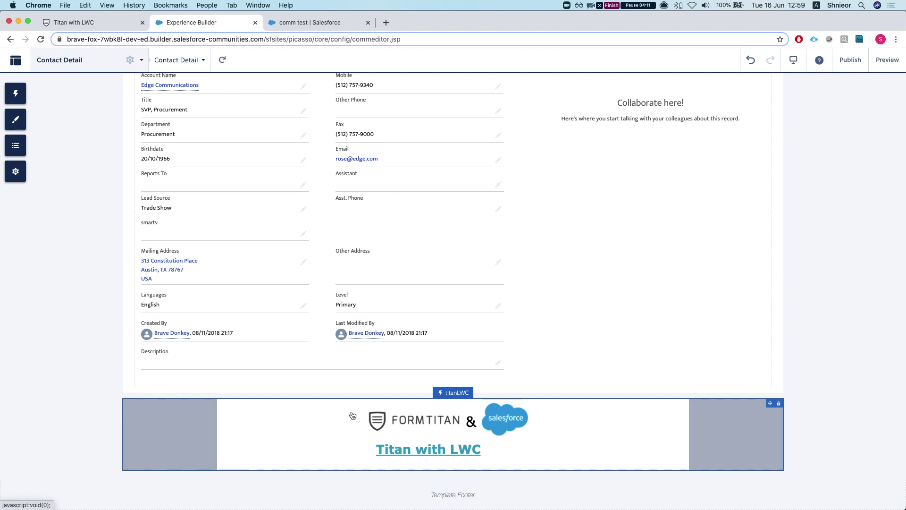
# Enable the form's Post Message option so it posts its size changes, and apply it
pyautogui.click(93, 24)
pyautogui.scroll(-1, 749, 317)
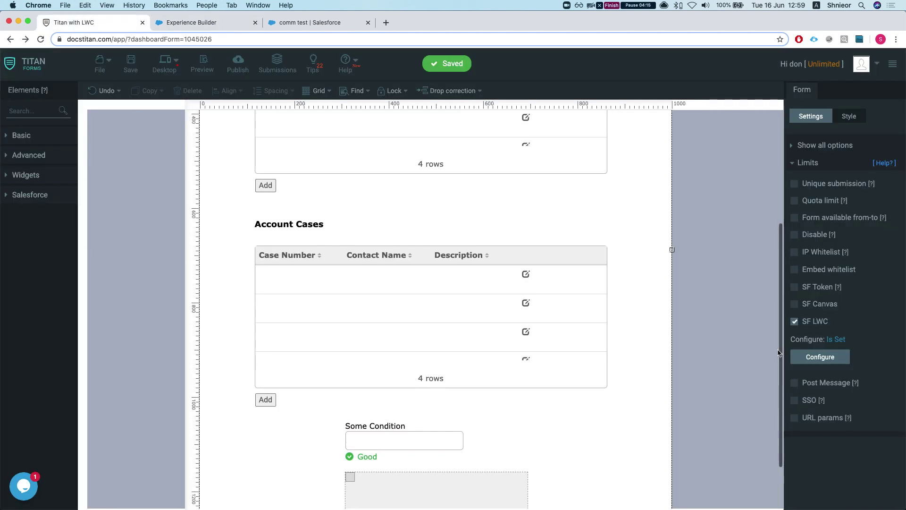
pyautogui.click(795, 384)
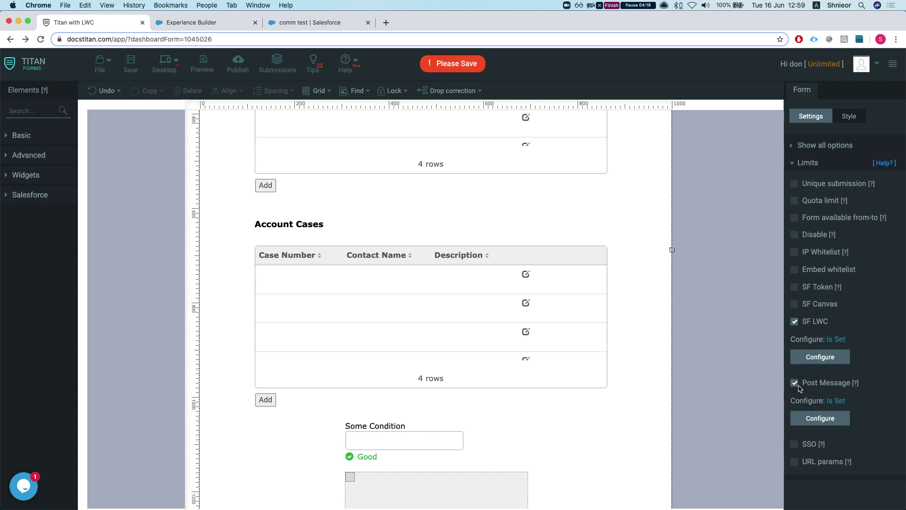
pyautogui.click(820, 418)
pyautogui.click(377, 112)
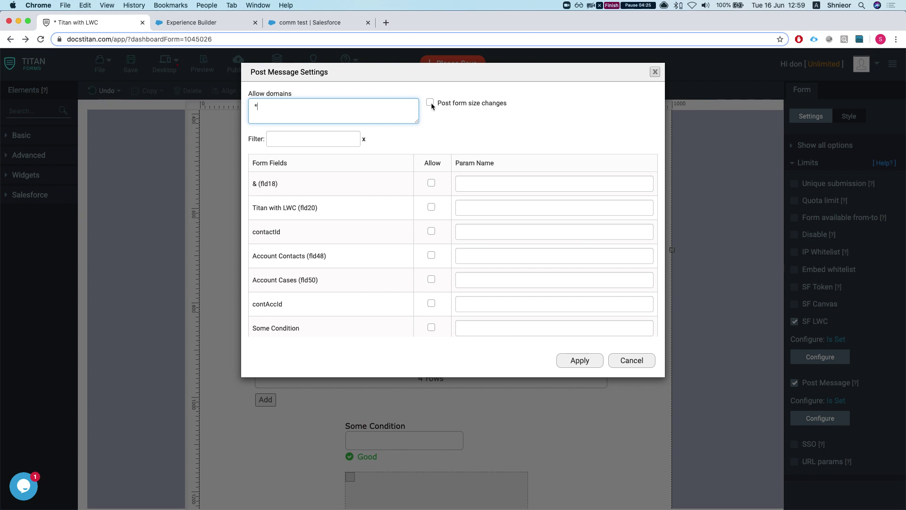
pyautogui.click(430, 102)
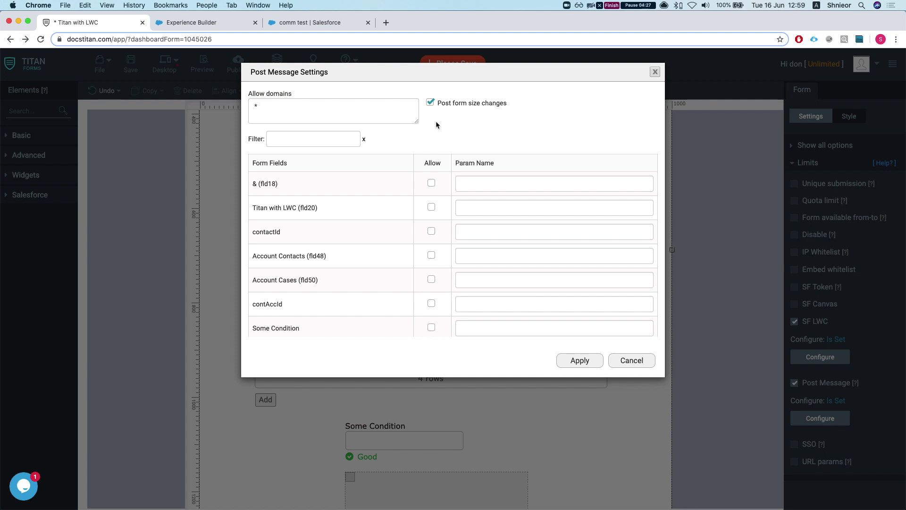
pyautogui.click(571, 360)
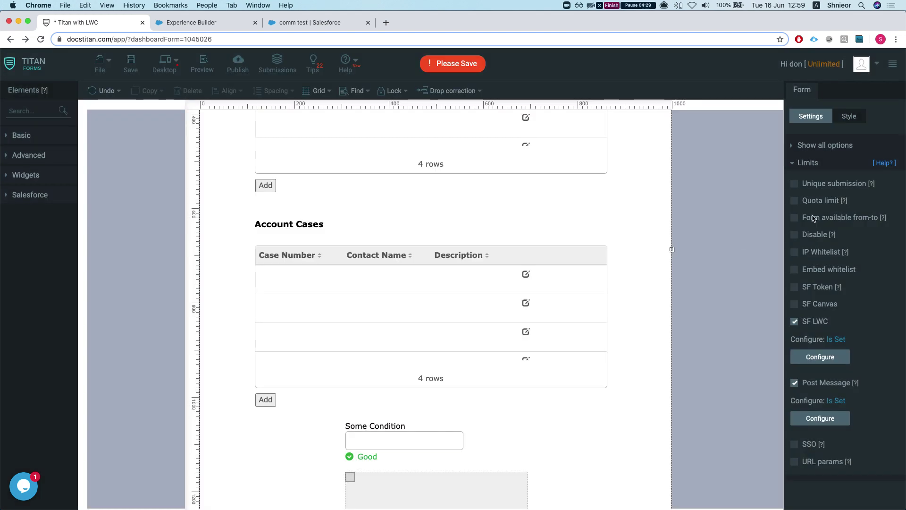
# Check the size settings (Embed Mode, 1000 × 1367 px) and save the form
pyautogui.click(802, 145)
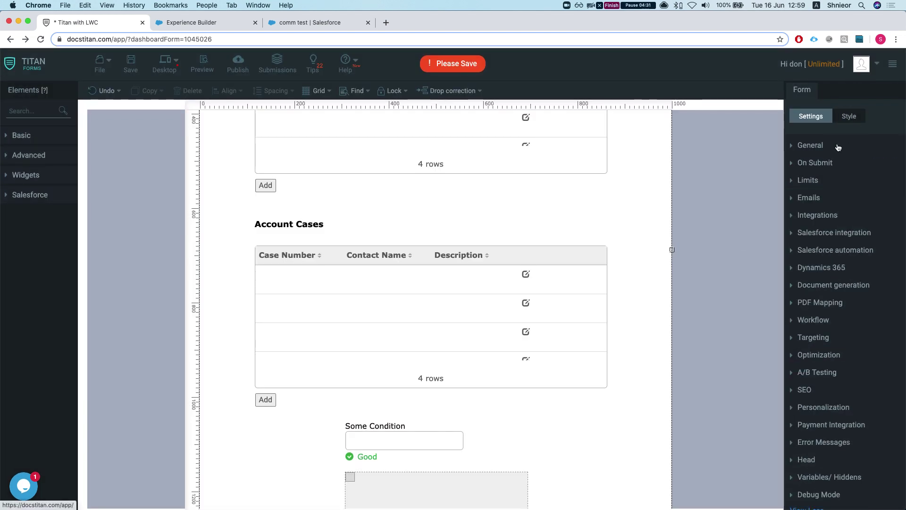
pyautogui.click(849, 116)
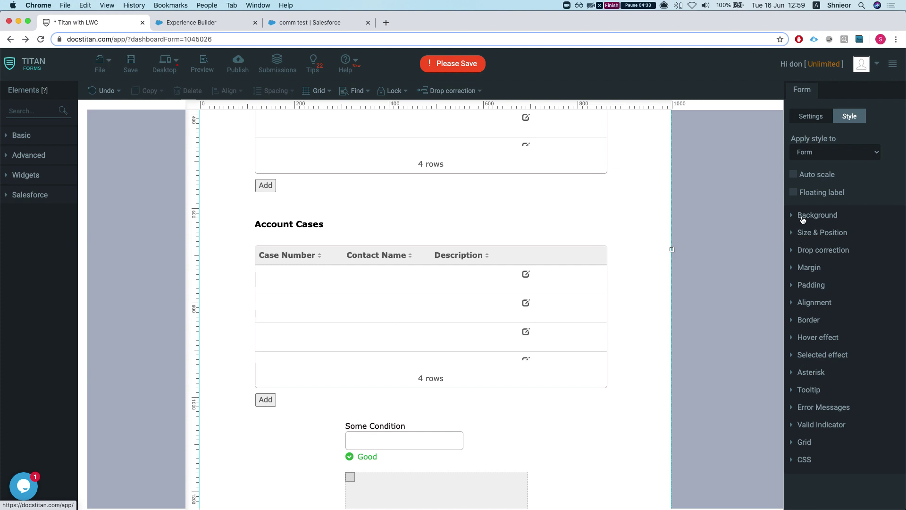
pyautogui.click(824, 234)
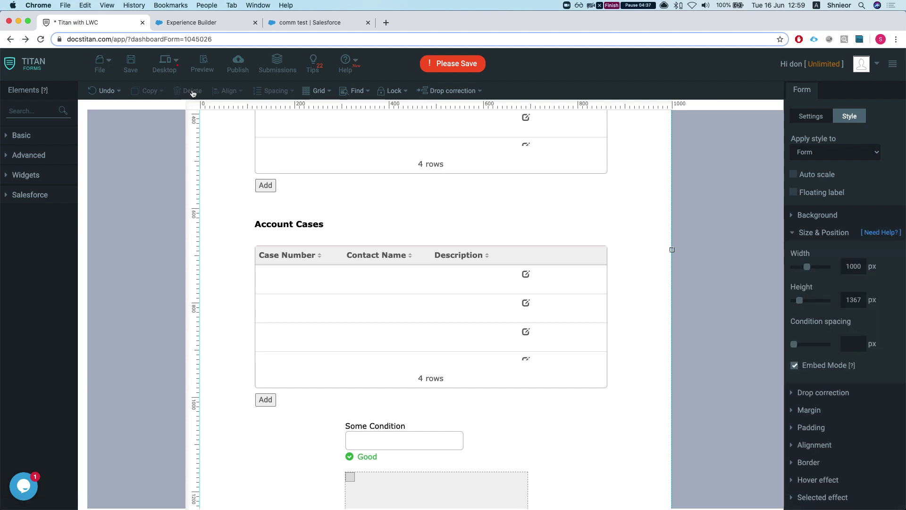
pyautogui.click(131, 64)
pyautogui.scroll(-3, 258, 187)
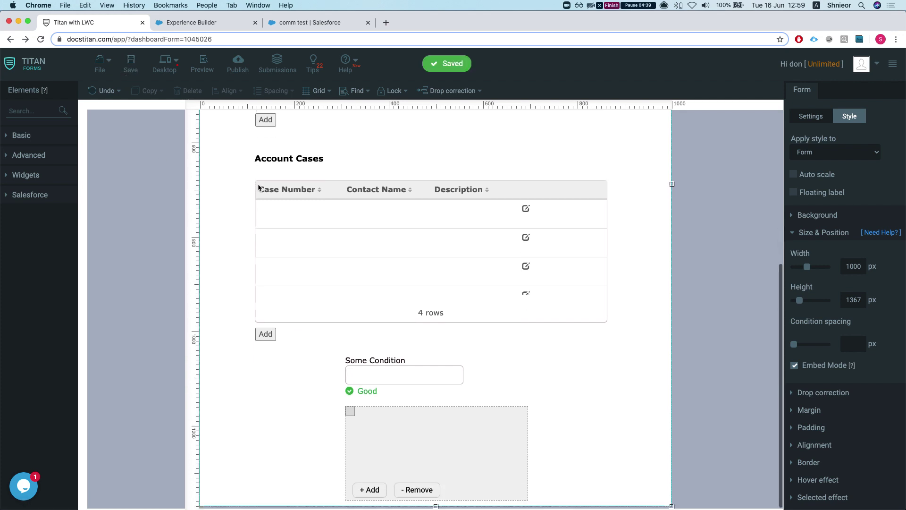
pyautogui.scroll(2, 259, 184)
pyautogui.scroll(-2, 259, 185)
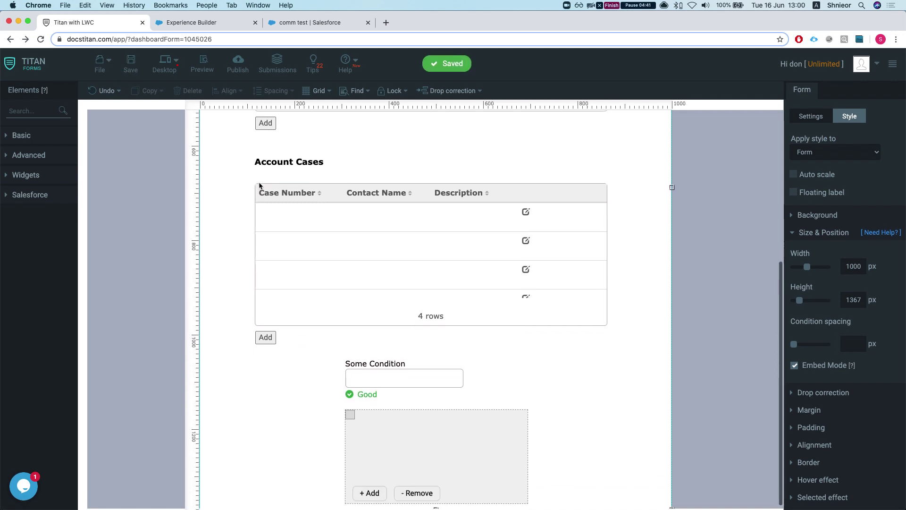
pyautogui.scroll(-1, 259, 186)
pyautogui.scroll(7, 259, 186)
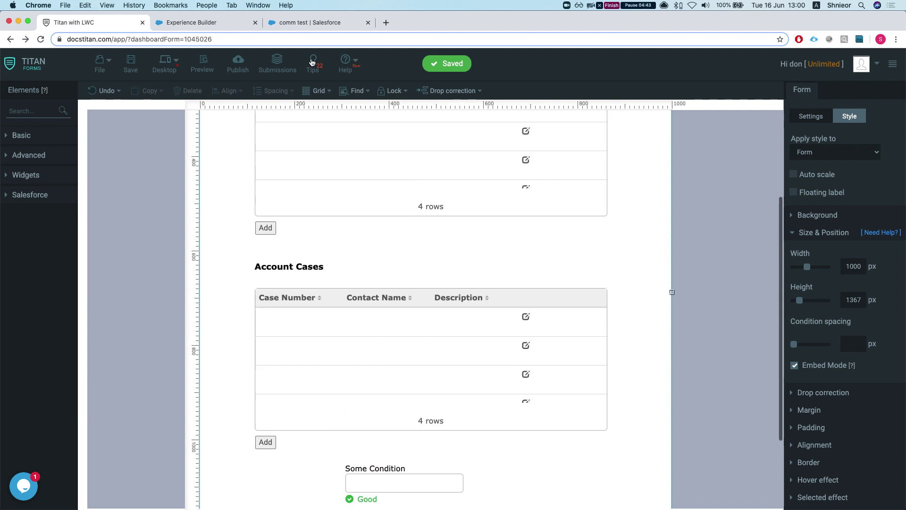
# Publish the community changes in Experience Builder and dismiss the confirmation
pyautogui.click(185, 23)
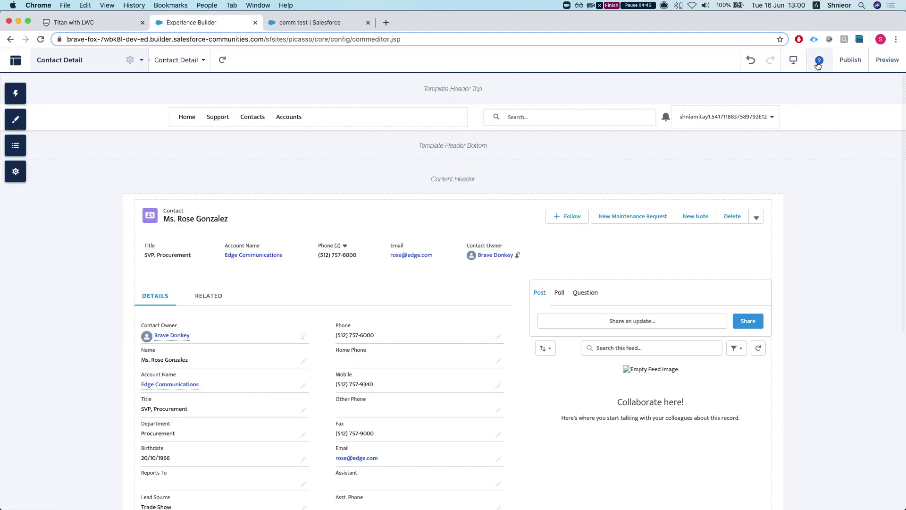
pyautogui.click(850, 59)
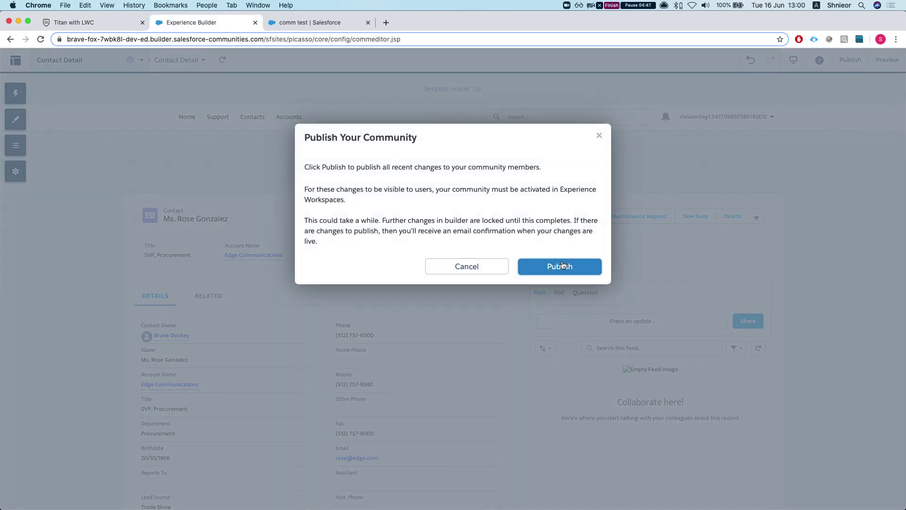
pyautogui.click(559, 266)
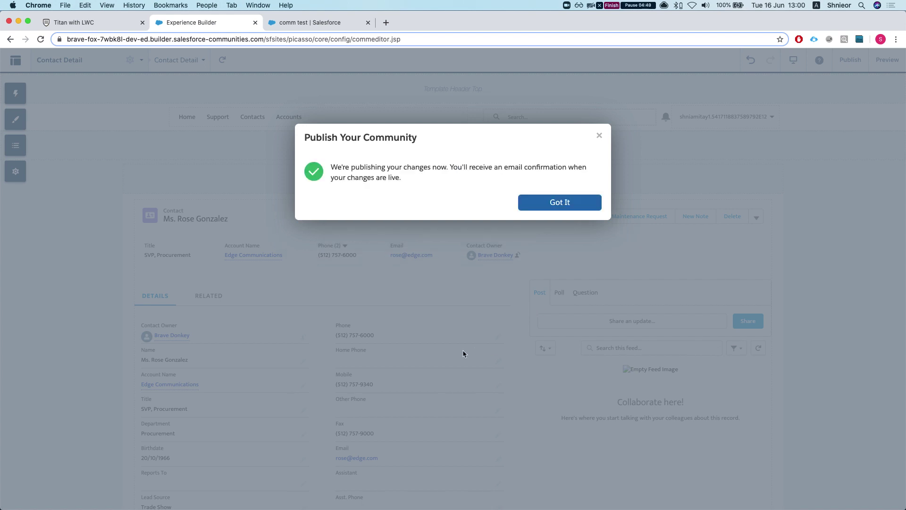
pyautogui.click(571, 204)
# Open the Components panel to view the titanLWC component
pyautogui.scroll(-2, 415, 324)
pyautogui.scroll(-5, 414, 324)
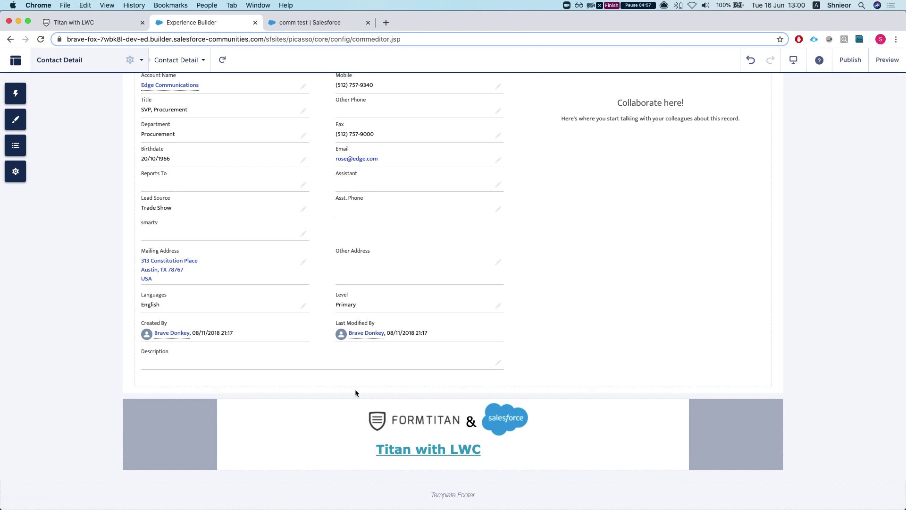
pyautogui.click(16, 93)
pyautogui.moveTo(104, 420); pyautogui.dragTo(46, 426)
pyautogui.scroll(1, 441, 417)
pyautogui.scroll(5, 441, 417)
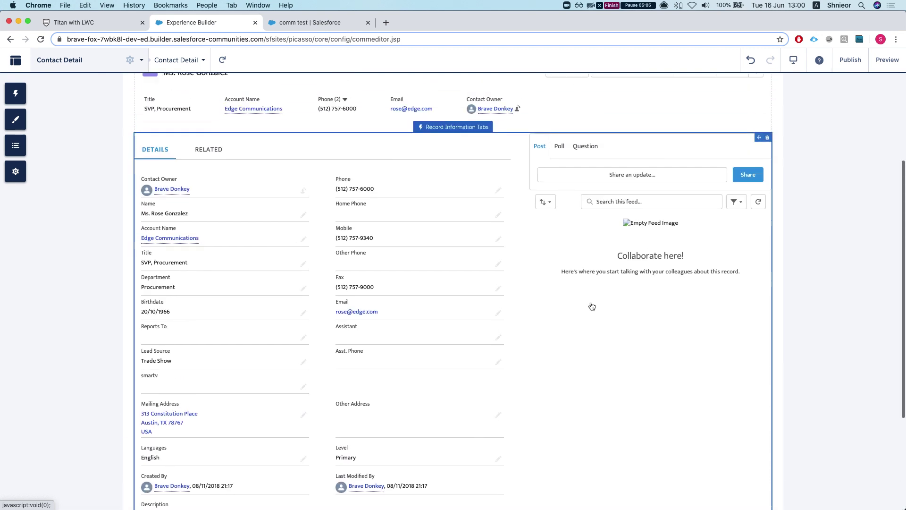
# In the incognito community window, open the added Contact and scroll to the form's 11 contacts and 7 cases
pyautogui.click(800, 20)
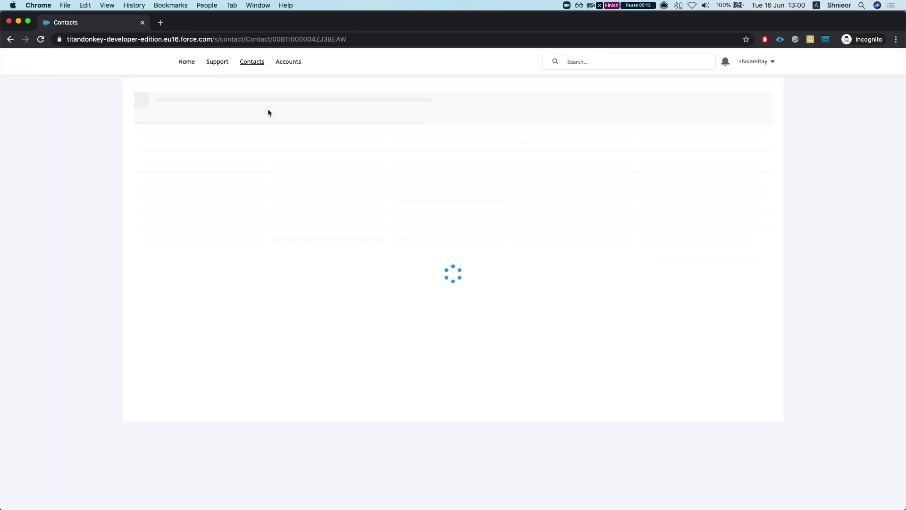
pyautogui.click(192, 156)
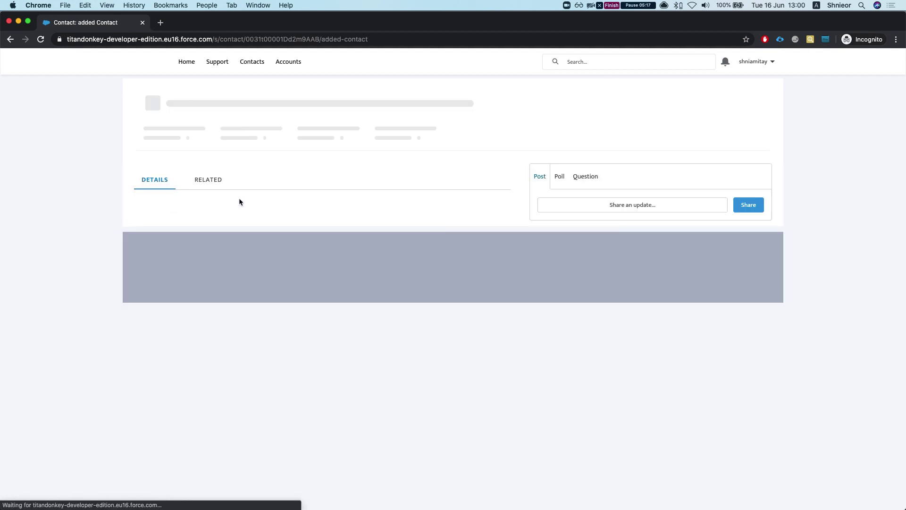
pyautogui.scroll(-10, 235, 213)
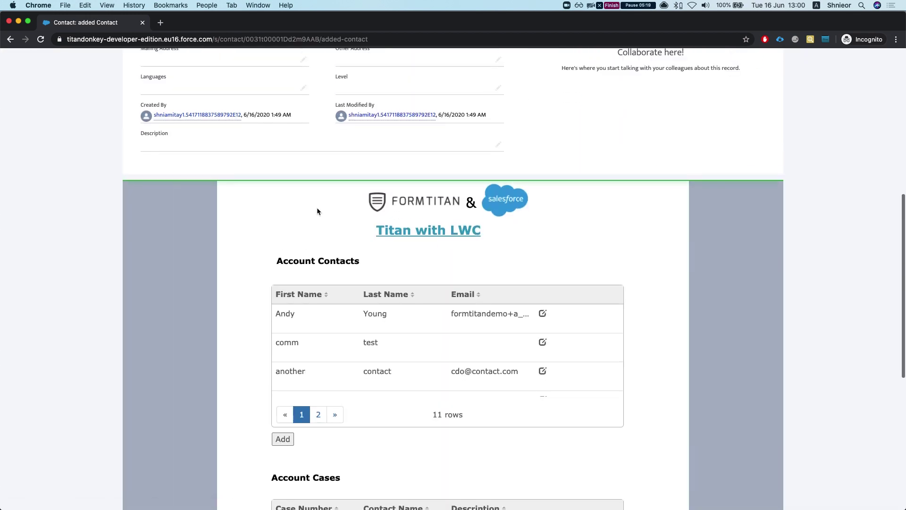
pyautogui.scroll(-5, 374, 212)
pyautogui.scroll(-3, 326, 188)
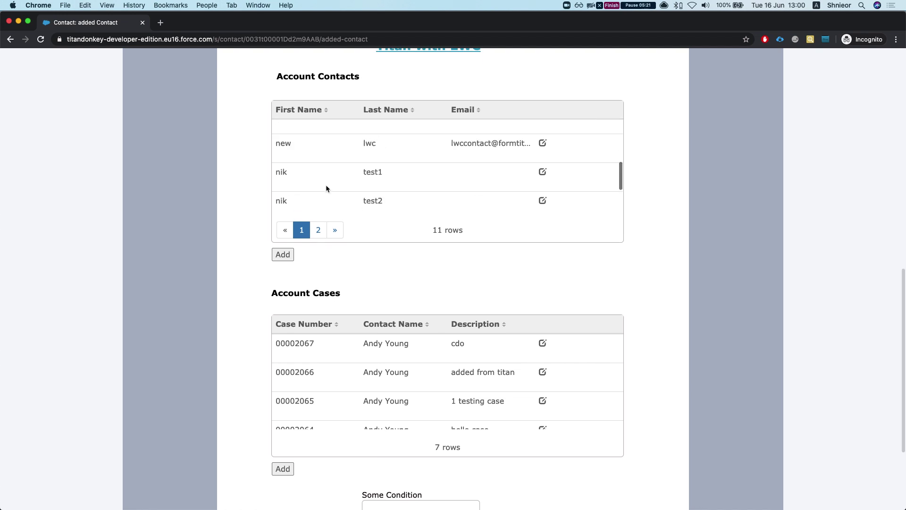
pyautogui.scroll(3, 326, 187)
pyautogui.scroll(-5, 326, 188)
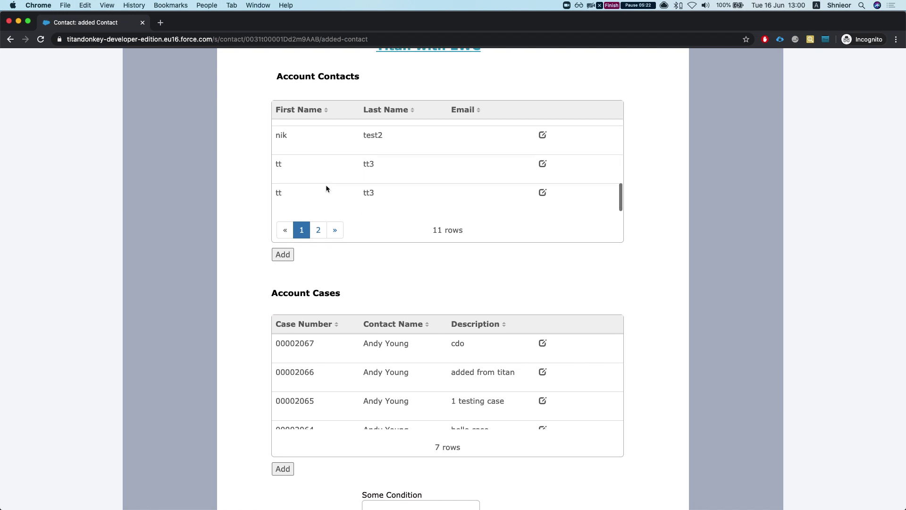
# Add an account contact with First Name 'added', Last Name 'from community' and an email address
pyautogui.click(283, 255)
pyautogui.scroll(2, 424, 108)
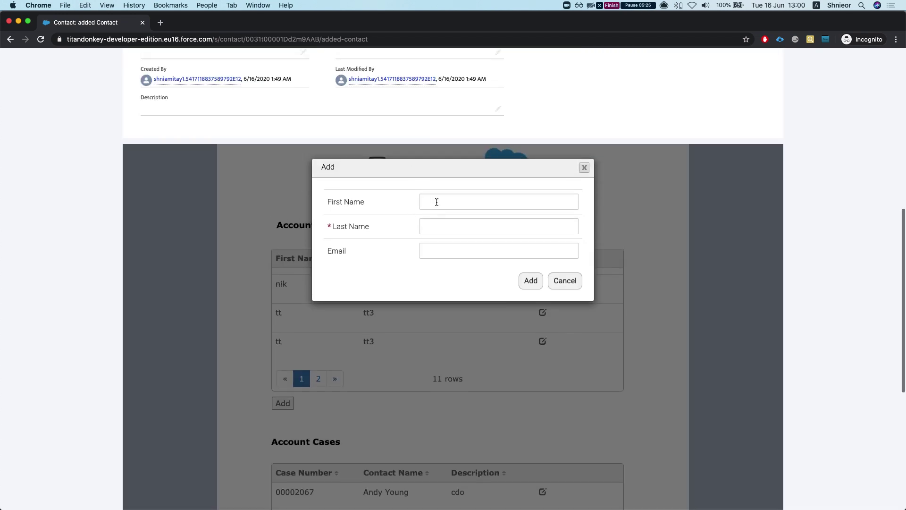
pyautogui.click(437, 202)
pyautogui.write('added')
pyautogui.click(439, 226)
pyautogui.write('from community')
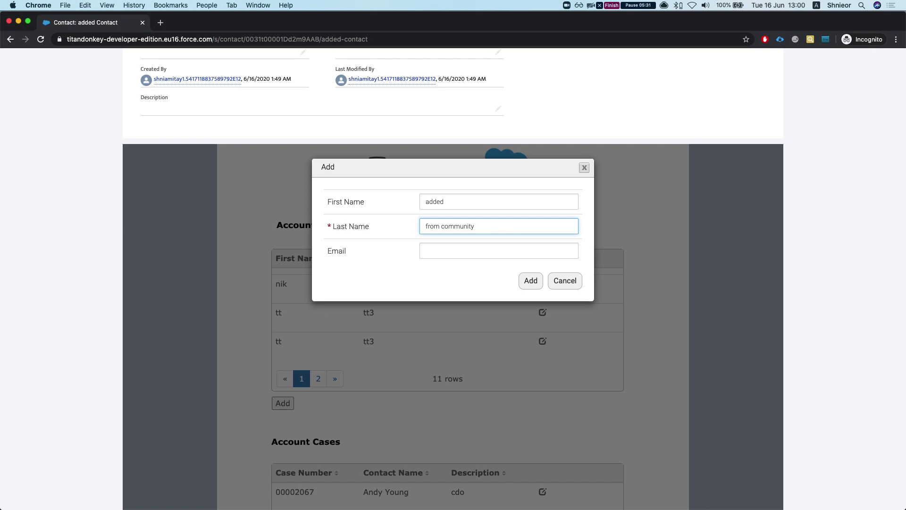
pyautogui.click(498, 251)
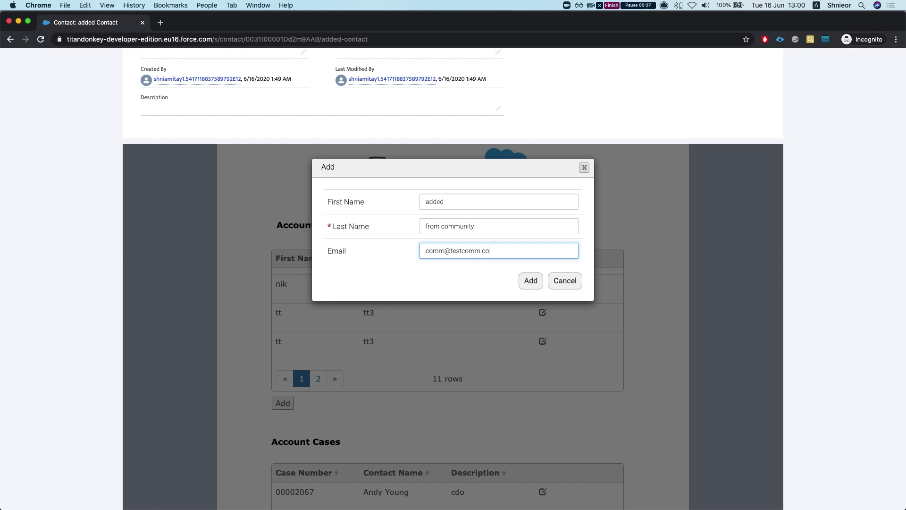
pyautogui.click(531, 282)
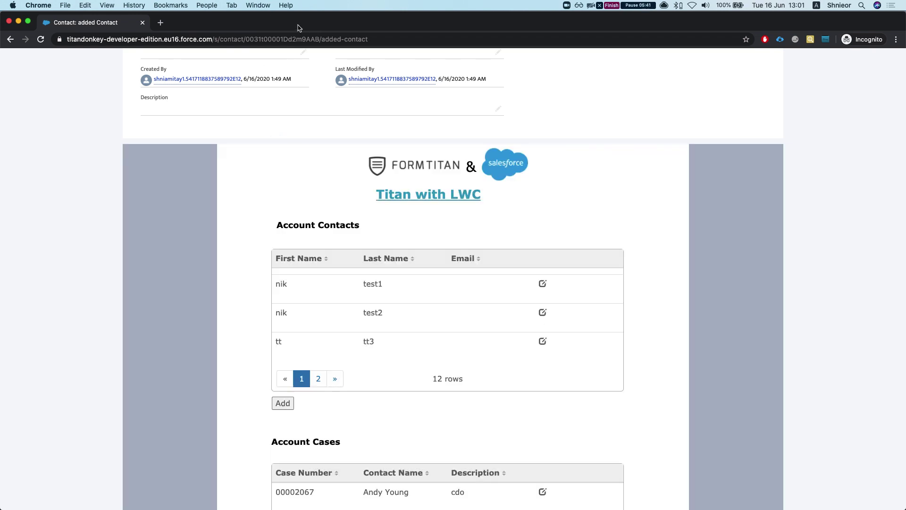
# Select the new contact's last name 'from community' in the 12-row table
pyautogui.scroll(-5, 420, 302)
pyautogui.scroll(3, 401, 283)
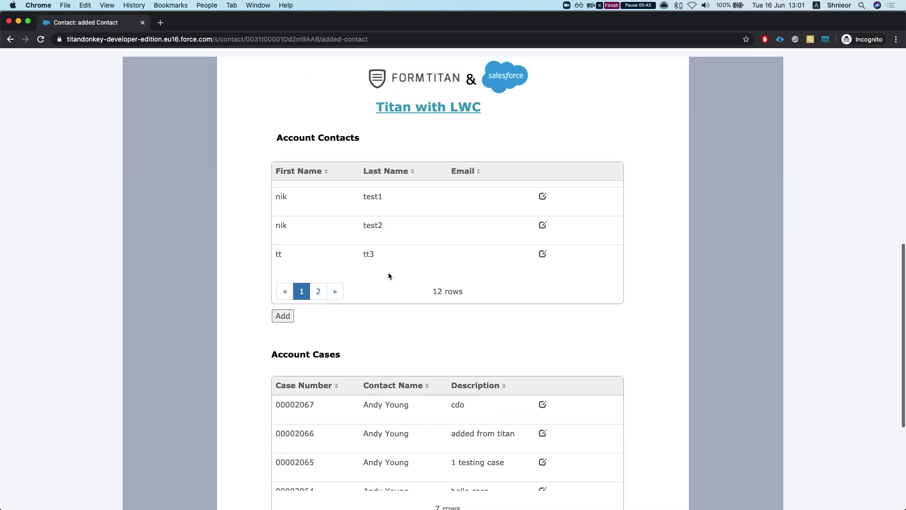
pyautogui.scroll(5, 391, 247)
pyautogui.moveTo(360, 193); pyautogui.dragTo(440, 198)
pyautogui.press('super+c')
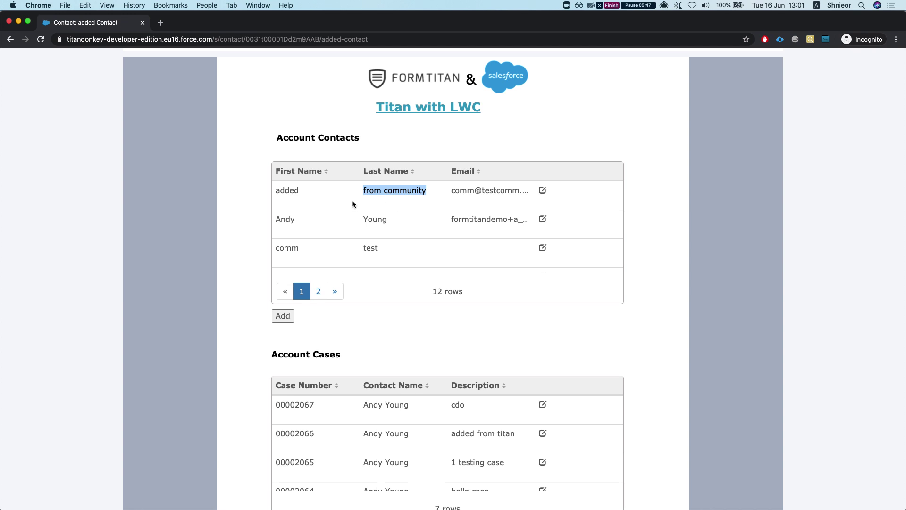
# Search Salesforce for 'from community' and check the contact's email and Created By
pyautogui.press('super+grave')
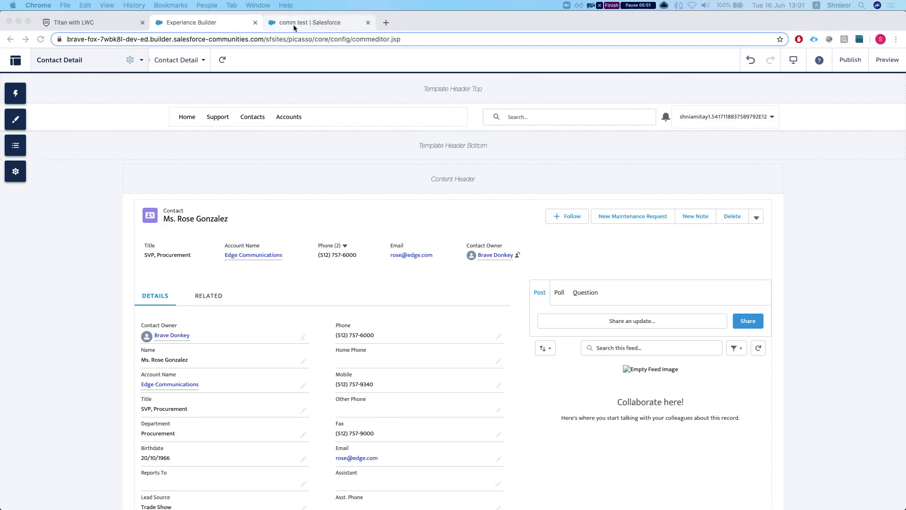
pyautogui.click(296, 22)
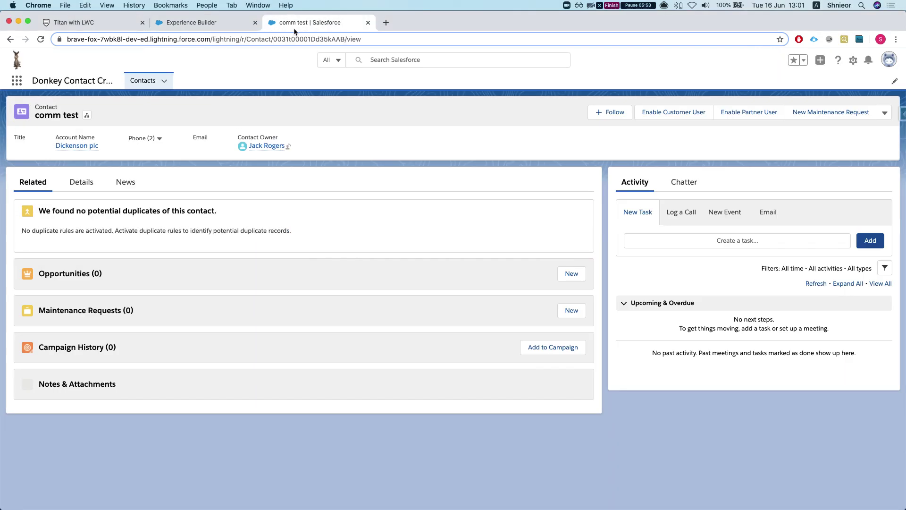
pyautogui.click(390, 61)
pyautogui.press('super+v')
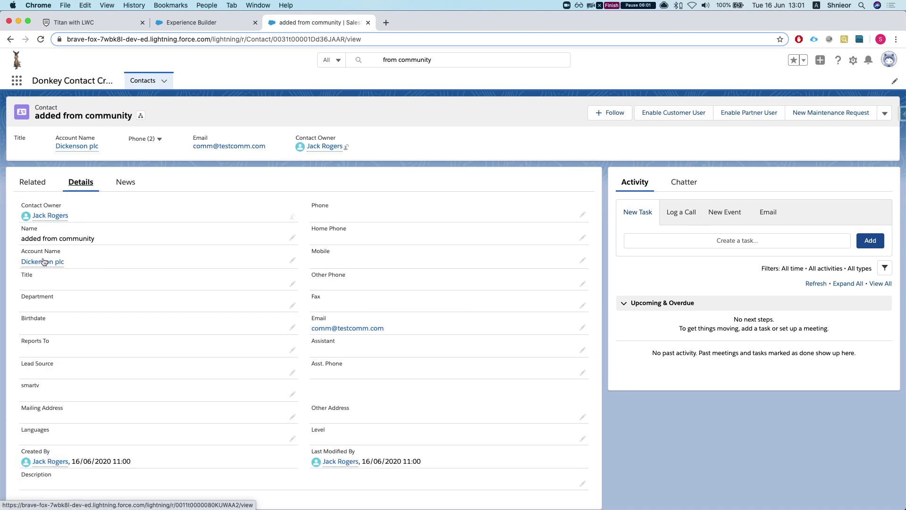
pyautogui.scroll(-1, 28, 271)
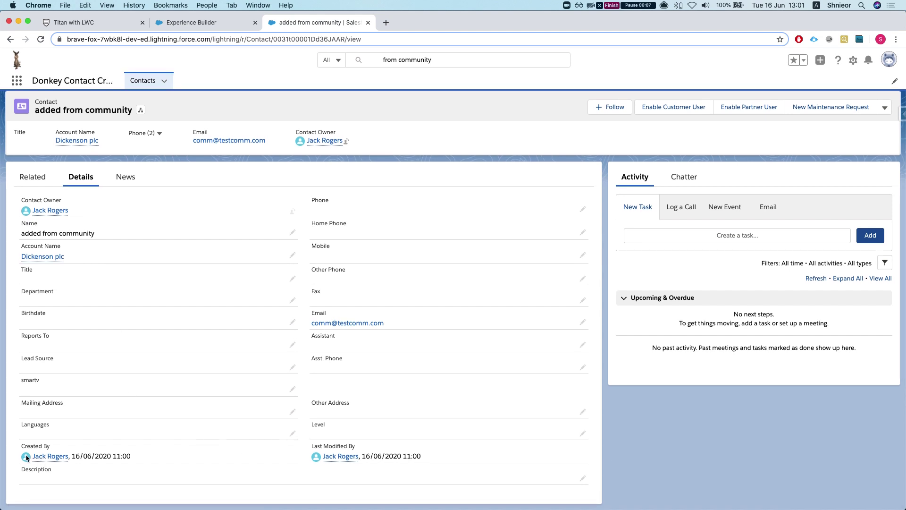
pyautogui.moveTo(42, 458)
# Return to the community page listing 12 account contacts
pyautogui.press('super+grave')
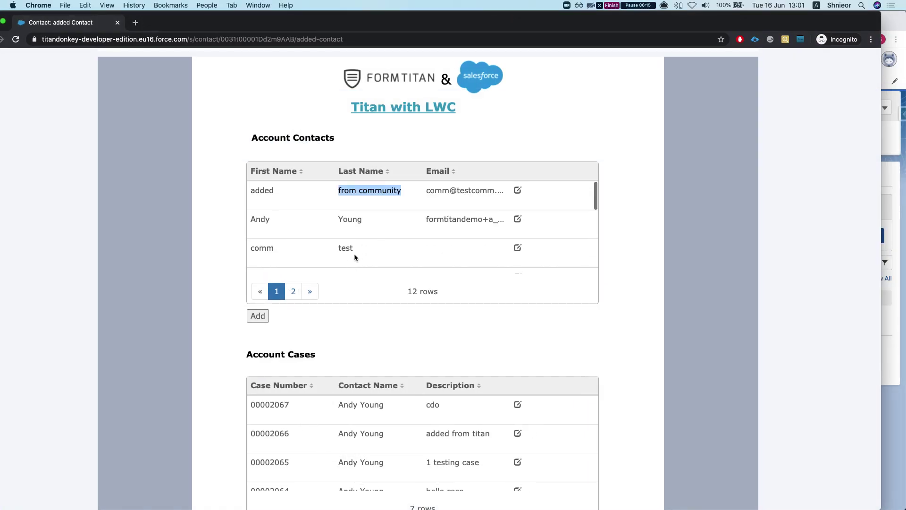
pyautogui.scroll(3, 246, 216)
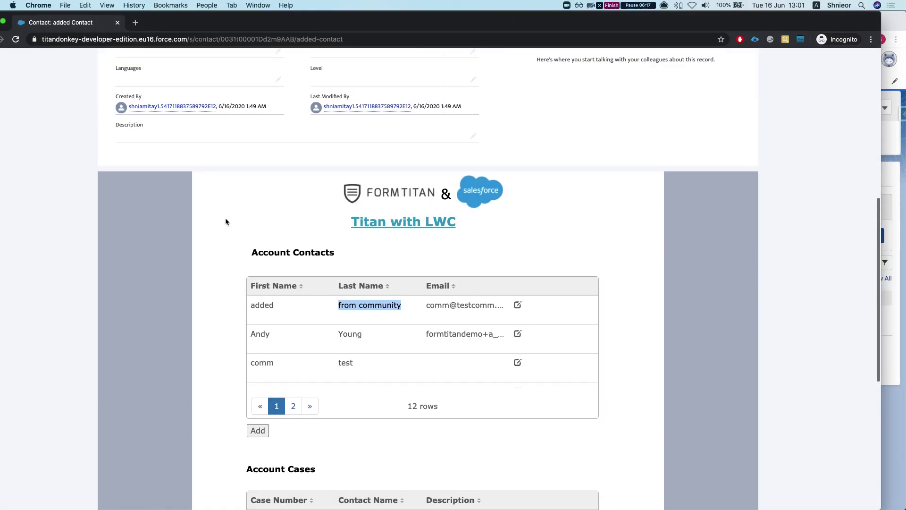
pyautogui.scroll(-1, 220, 226)
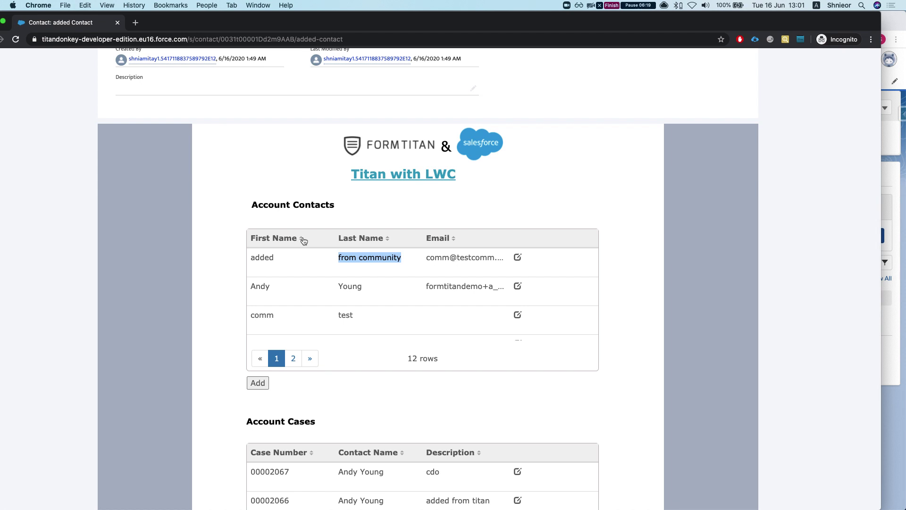